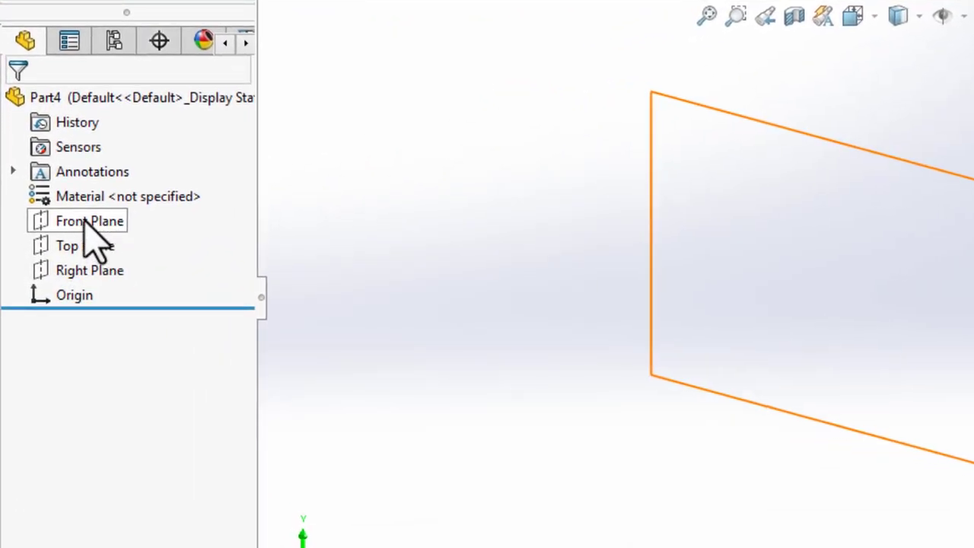
Start a sketch on the Front Plane and draw a vertical centerline about 86 mm long upward from the origin
click(90, 229)
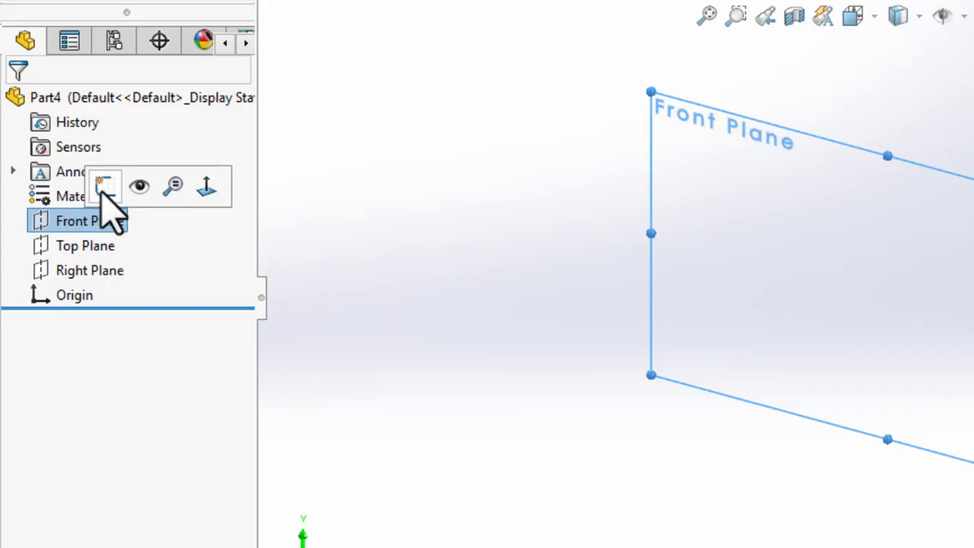
click(104, 187)
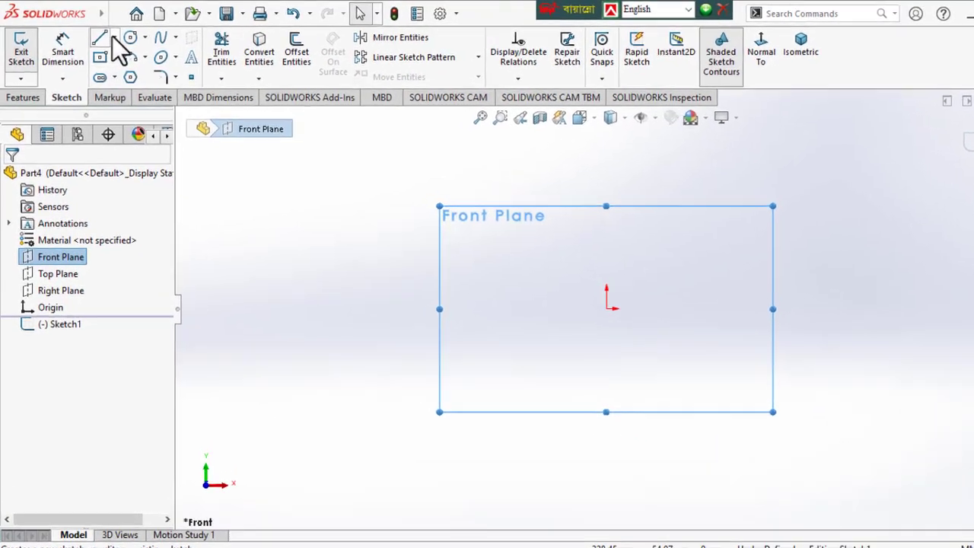
click(114, 37)
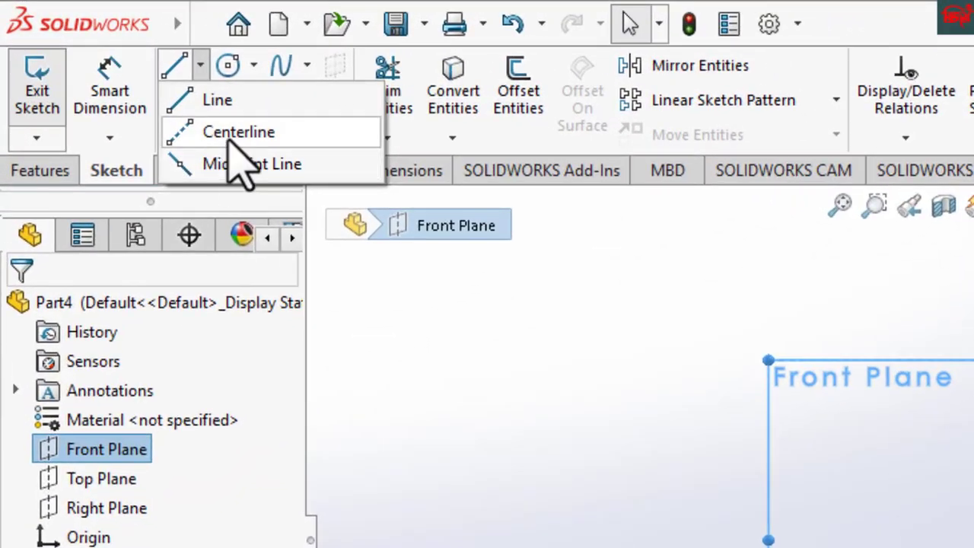
click(228, 133)
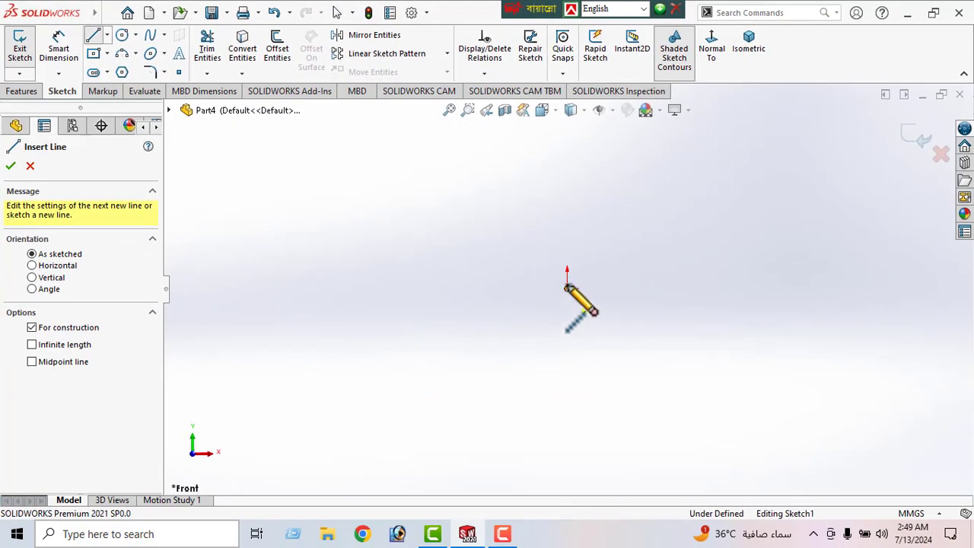
click(567, 288)
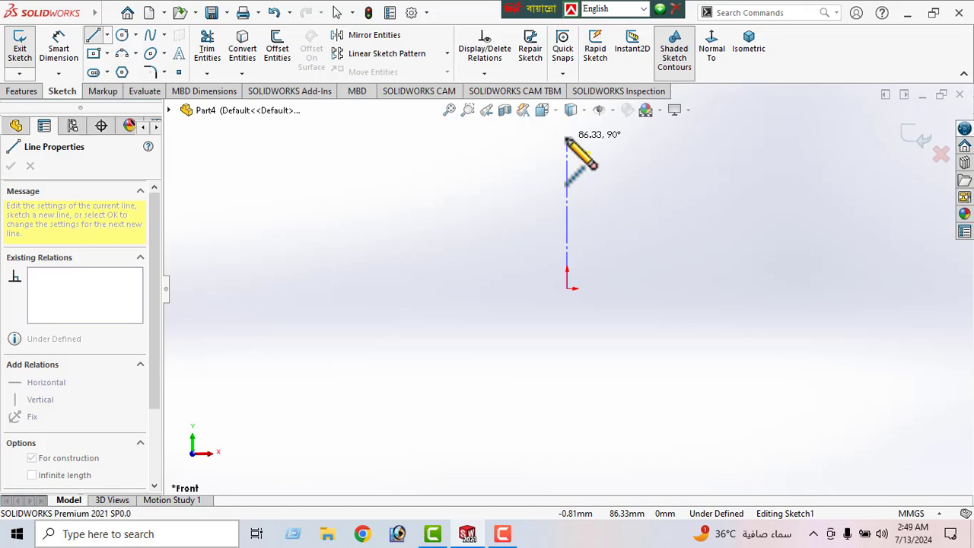
click(567, 137)
right_click(403, 217)
click(440, 225)
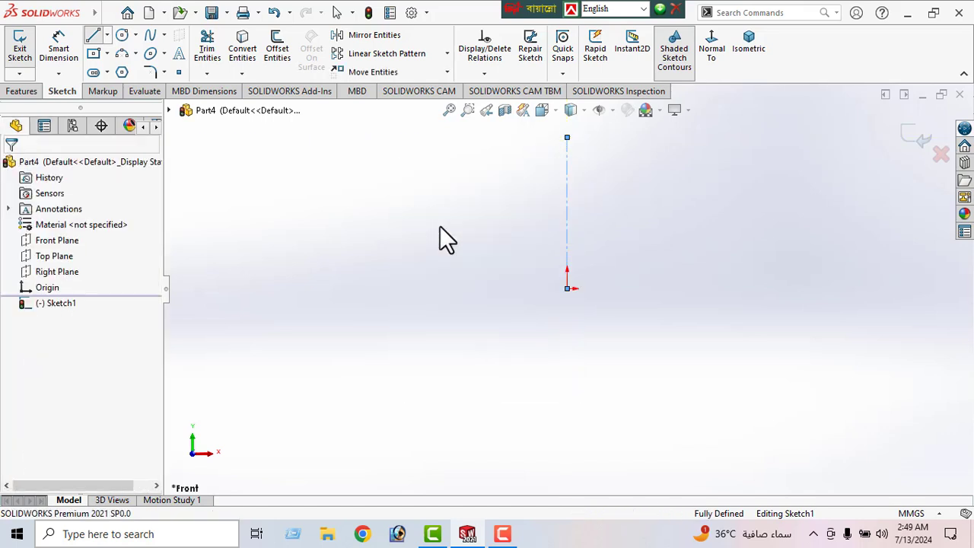
Sketch the profile's stepped base from the origin: about 20 mm outward, 13 mm up, 17 mm outward, and a short vertical line up
mouse_move(461, 275)
ctrl+middle_down()
mouse_move(363, 391)
mouse_move(320, 401)
ctrl+middle_up()
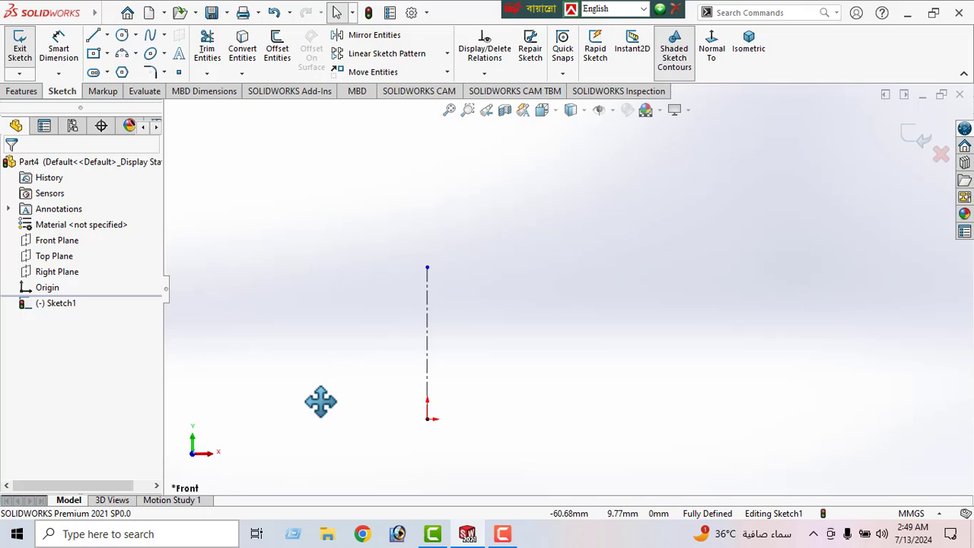
click(94, 38)
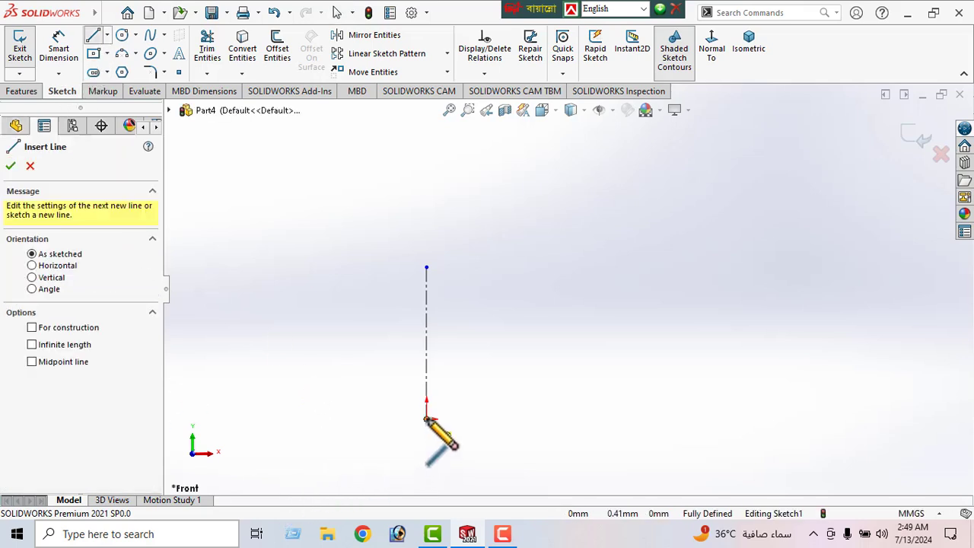
click(427, 419)
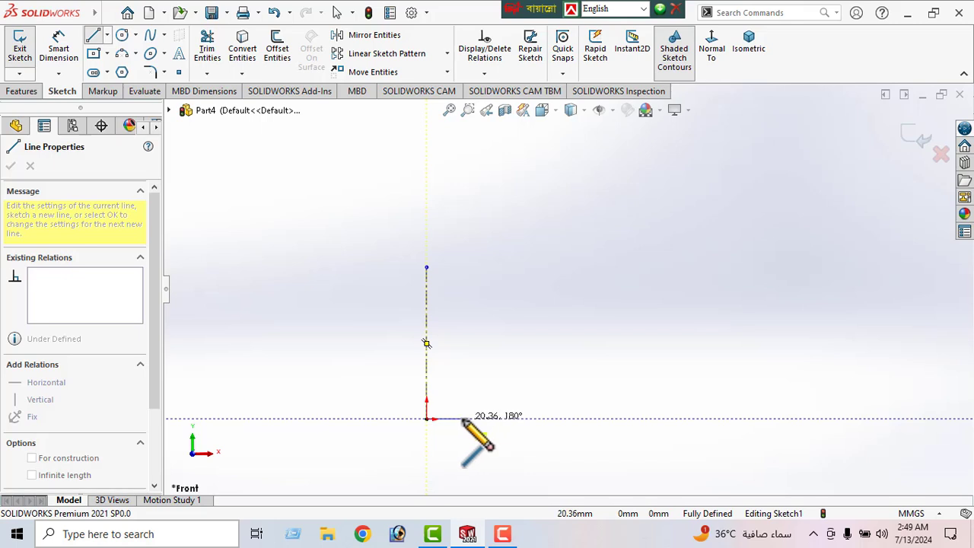
click(462, 418)
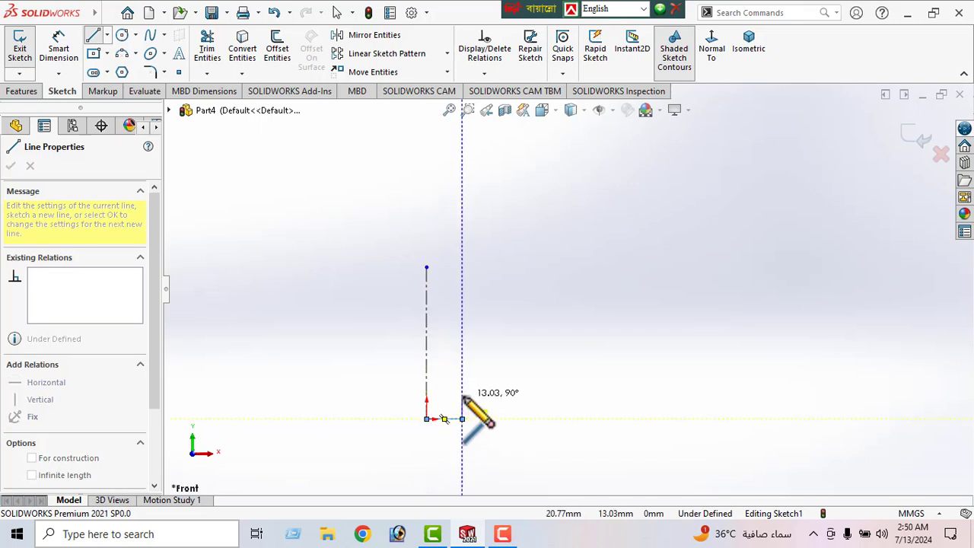
click(462, 397)
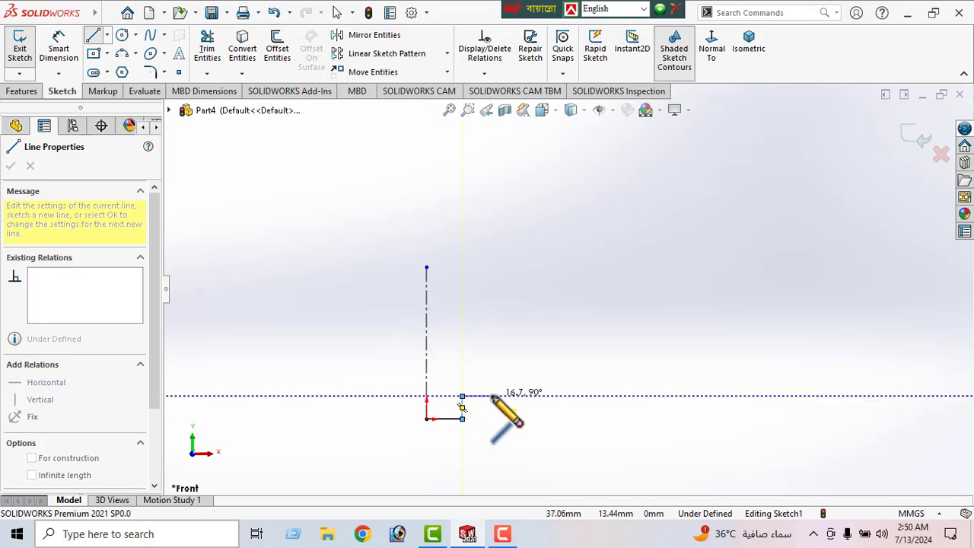
click(491, 397)
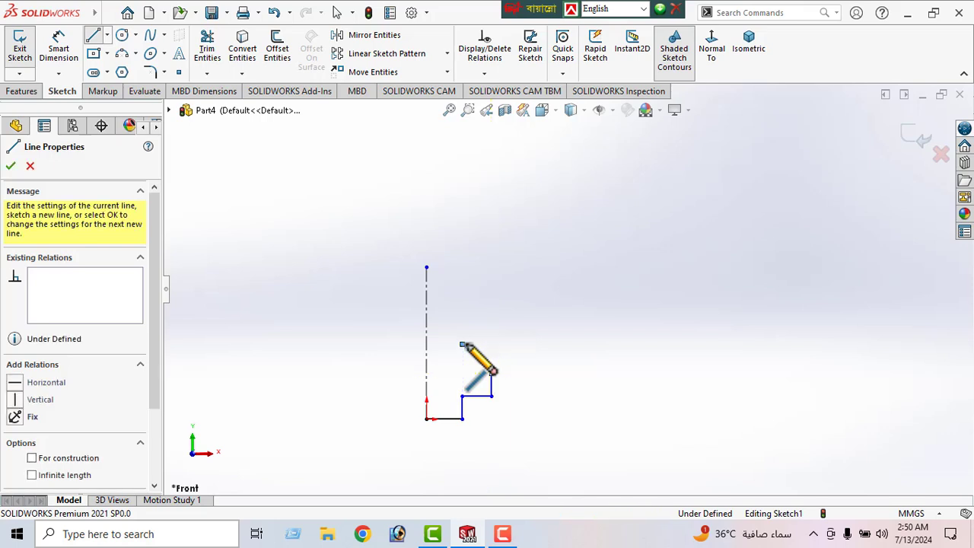
click(492, 373)
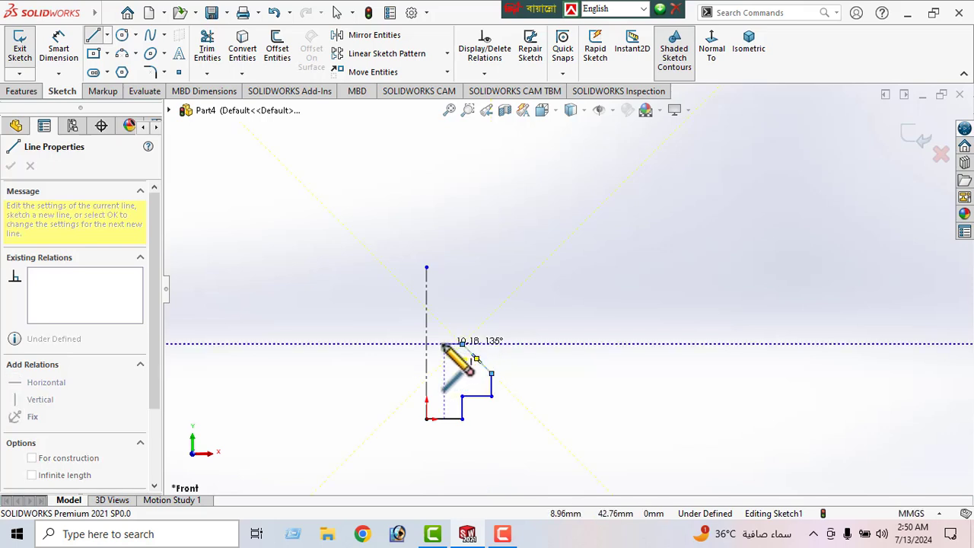
Continue the profile with an inward 45° slope, a horizontal shoulder about 10 mm long, a vertical neck, and a tapered tip closing at the centerline's upper end
click(461, 344)
click(445, 344)
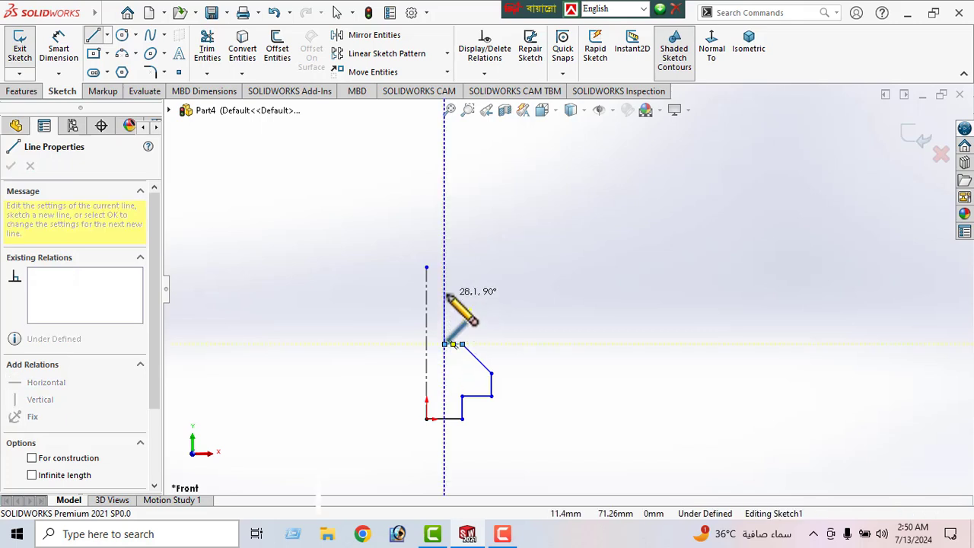
click(444, 284)
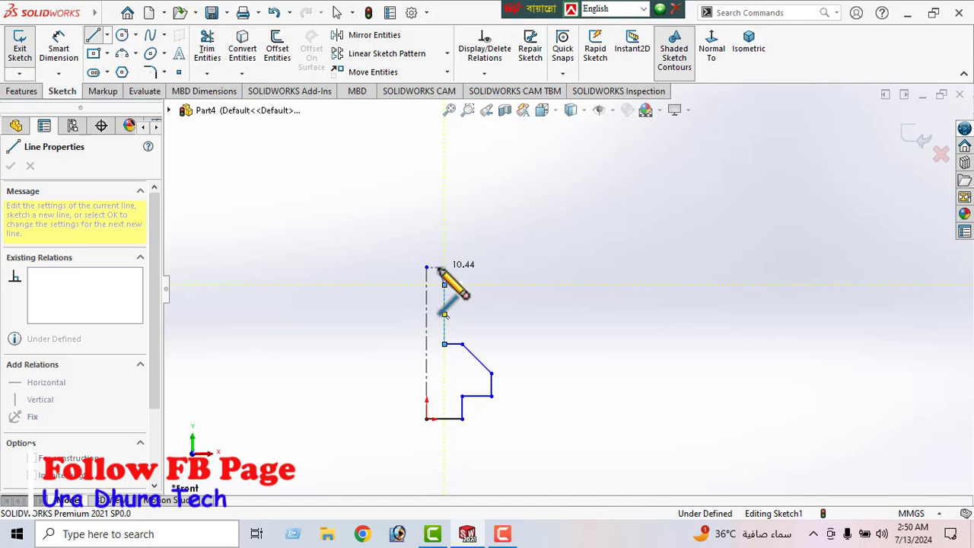
click(438, 269)
click(428, 267)
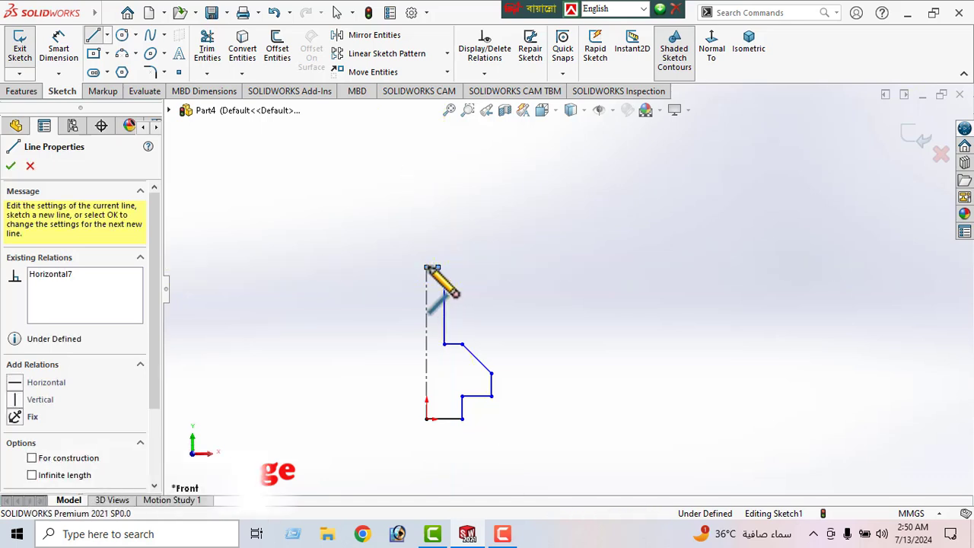
right_click(339, 204)
click(369, 212)
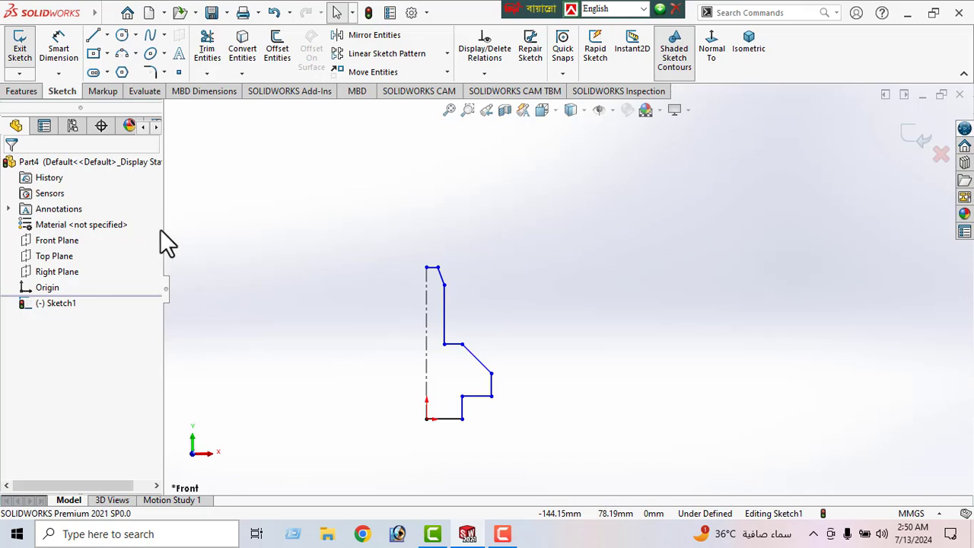
Dimension the overall profile height between its lowest and uppermost horizontal lines as 62.5 mm
click(57, 54)
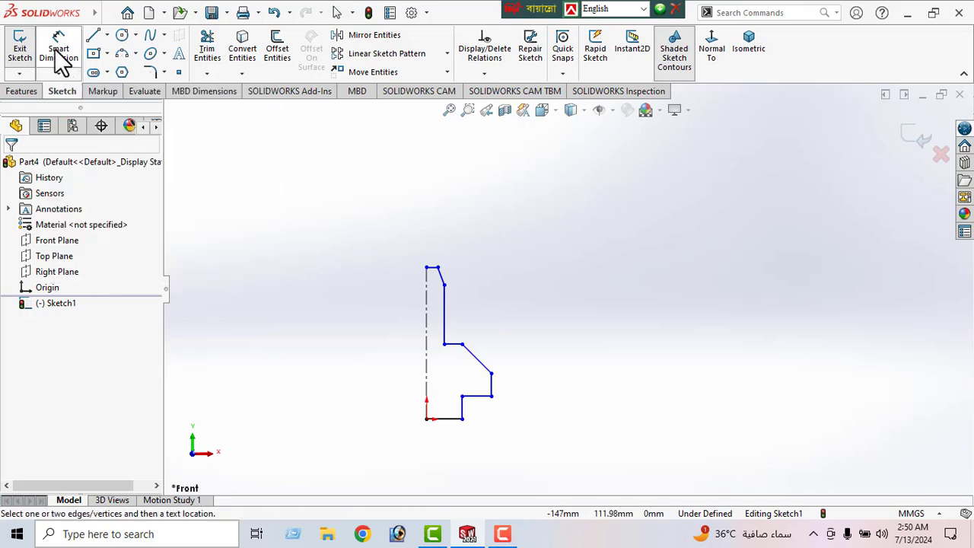
click(449, 418)
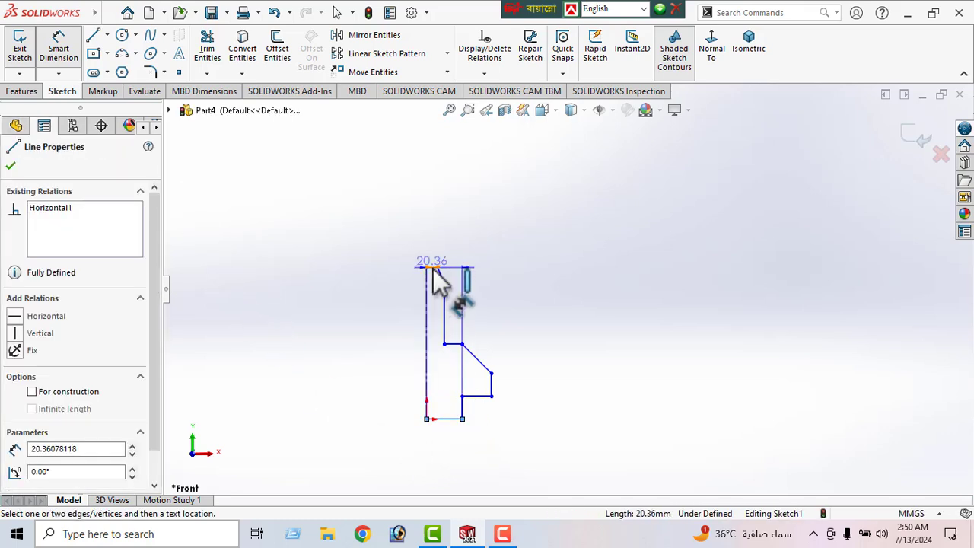
click(432, 267)
click(348, 327)
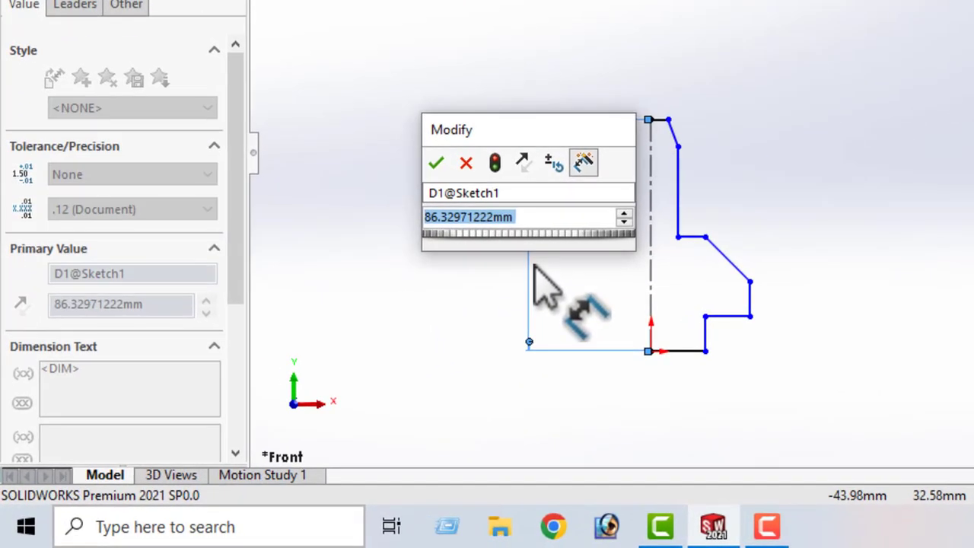
text(62.5)
key(Return)
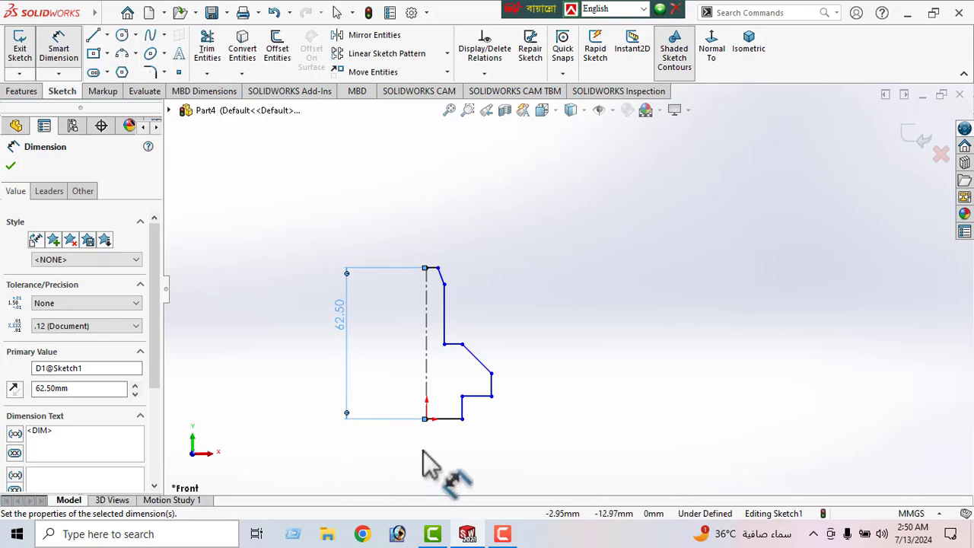
Dimension the lower step's vertical line 10 mm from the centerline
click(462, 396)
click(427, 403)
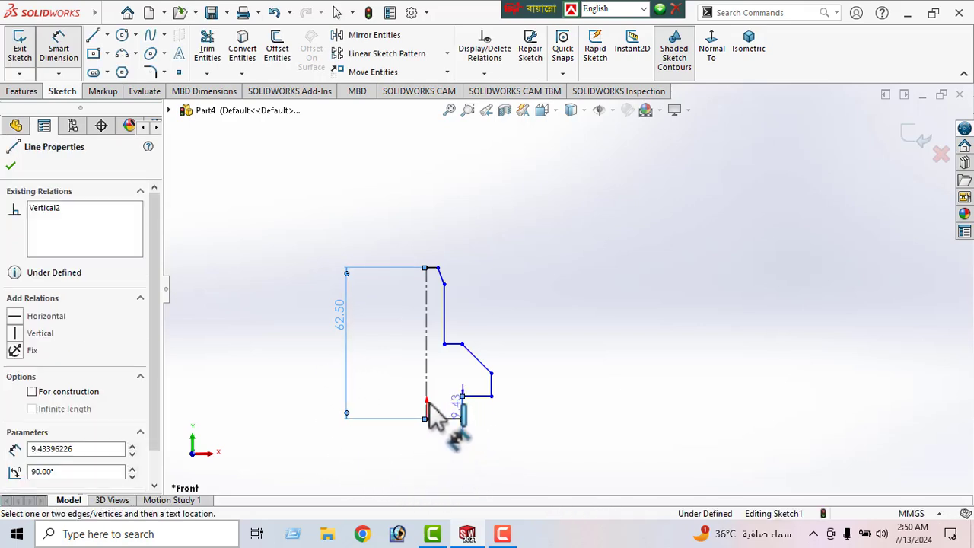
click(437, 460)
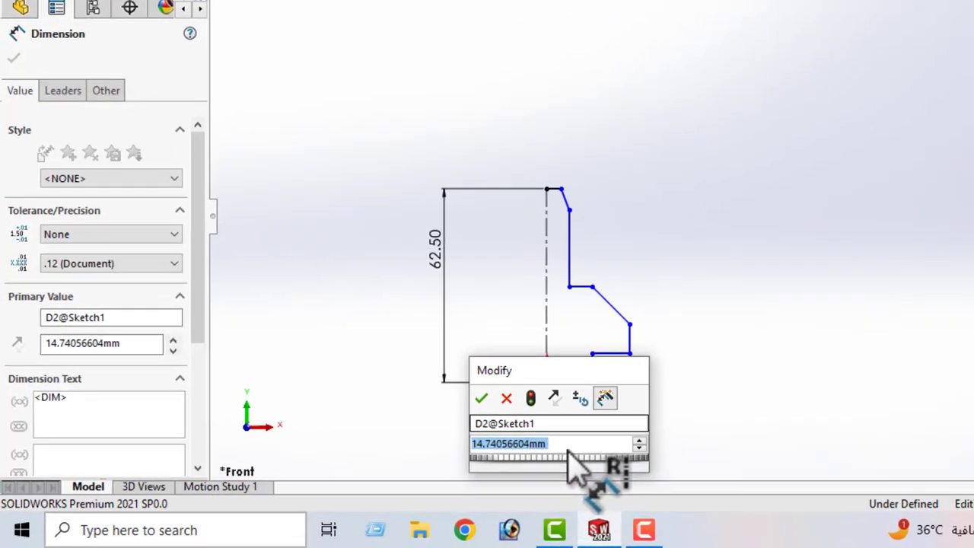
text(10)
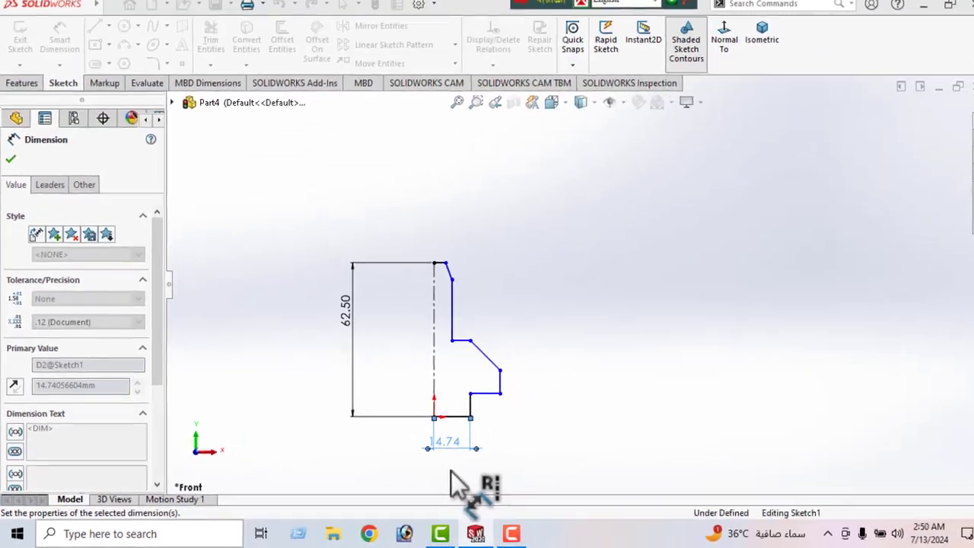
key(Return)
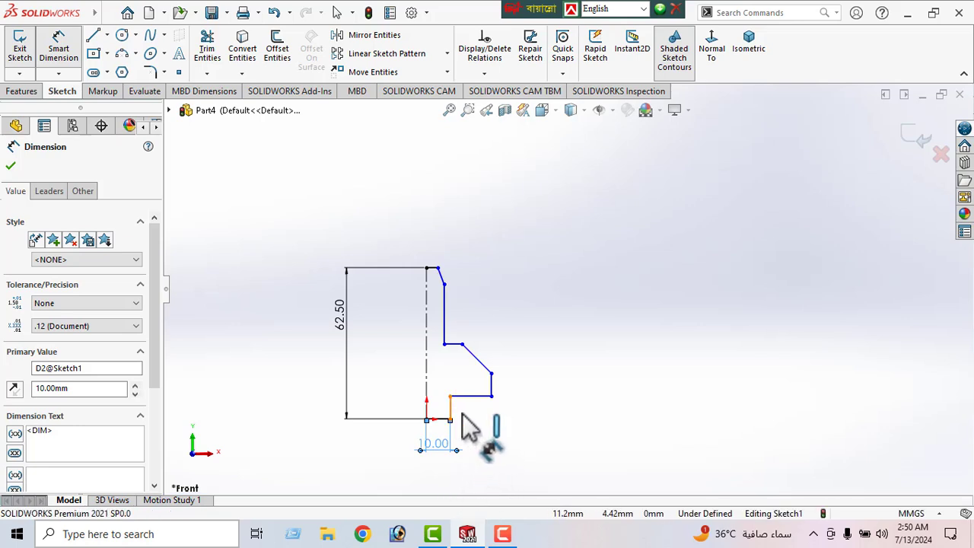
Dimension the height of the lower step's vertical line as 3.7 mm
click(453, 415)
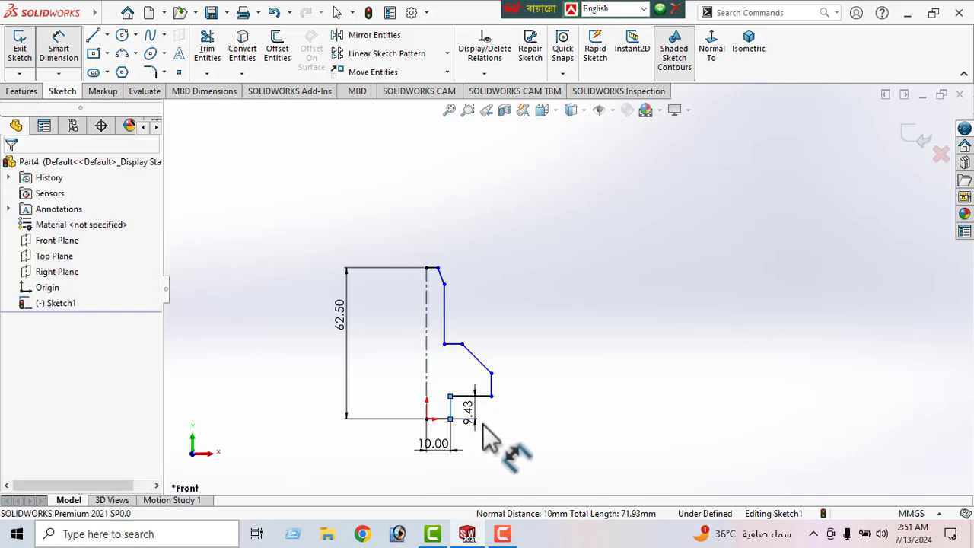
click(479, 422)
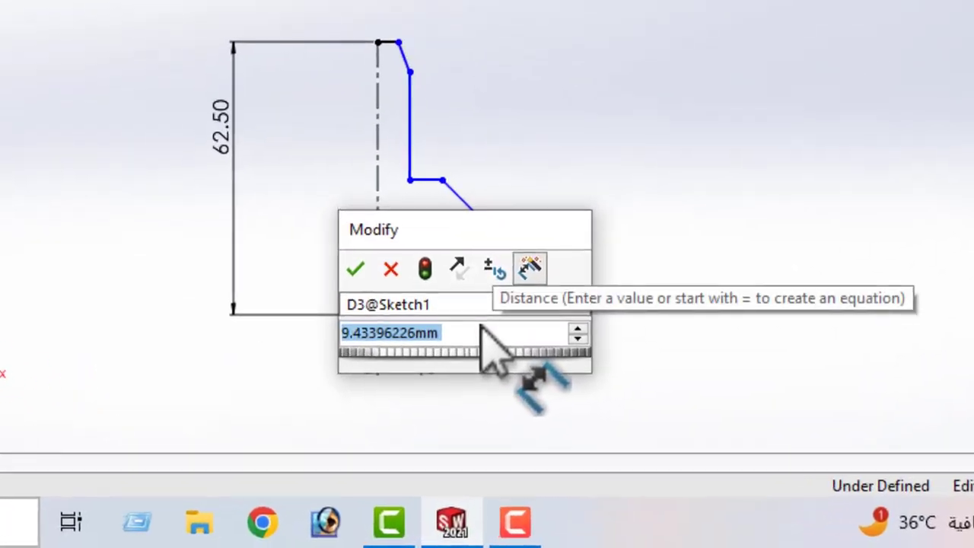
text(3.7)
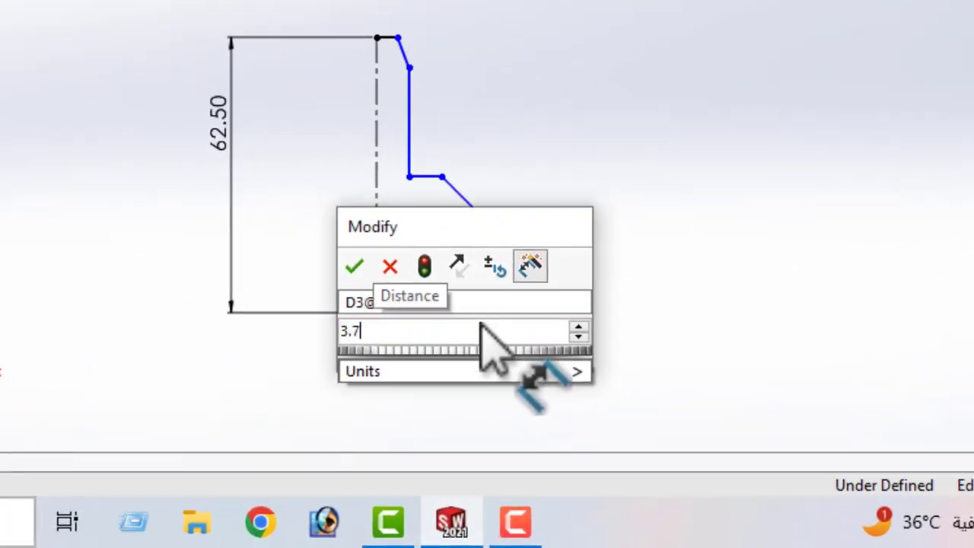
key(Escape)
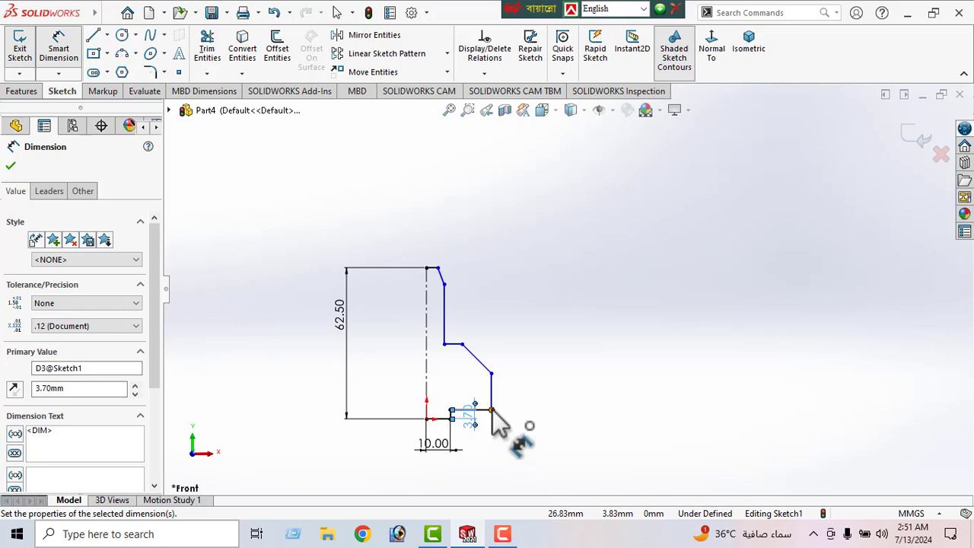
Dimension the outermost vertical line 20 mm from the centerline
click(492, 396)
click(427, 384)
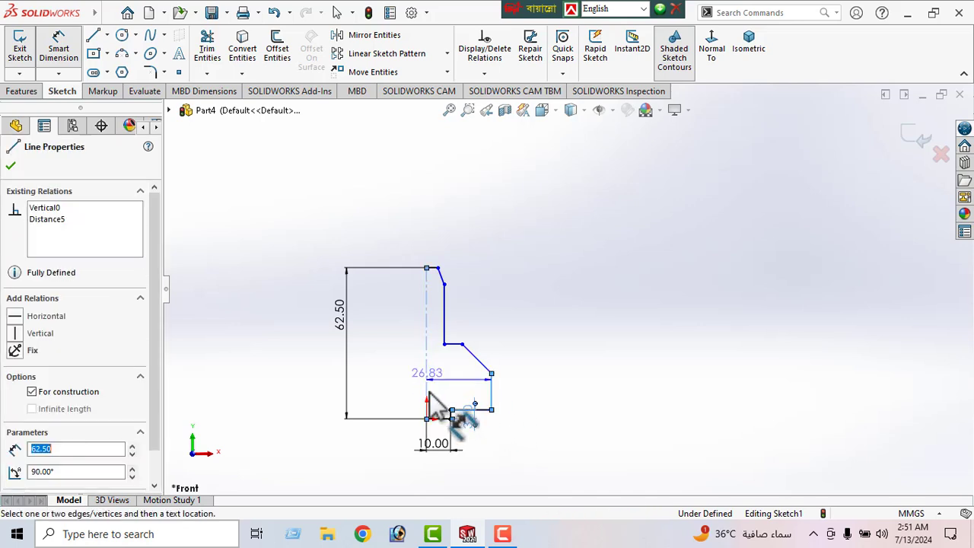
click(450, 487)
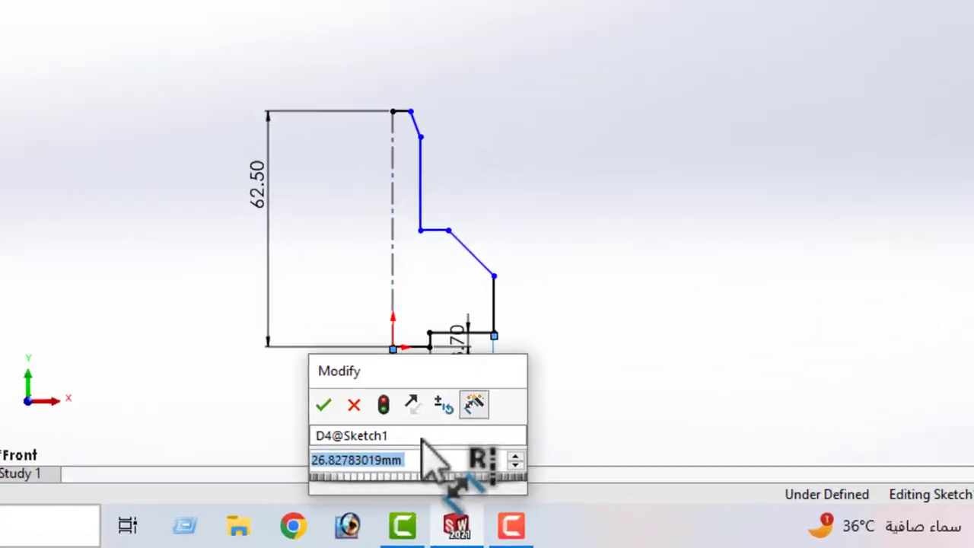
text(20)
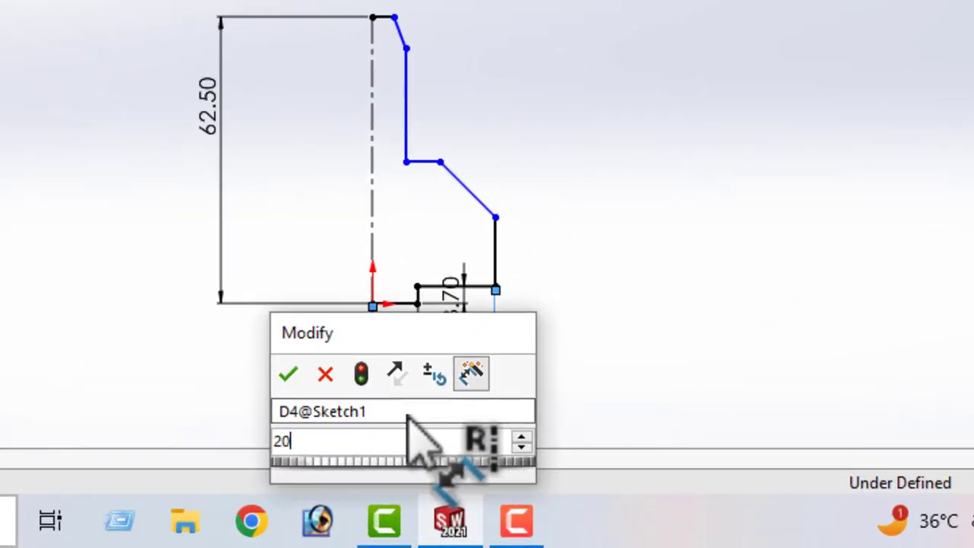
key(Return)
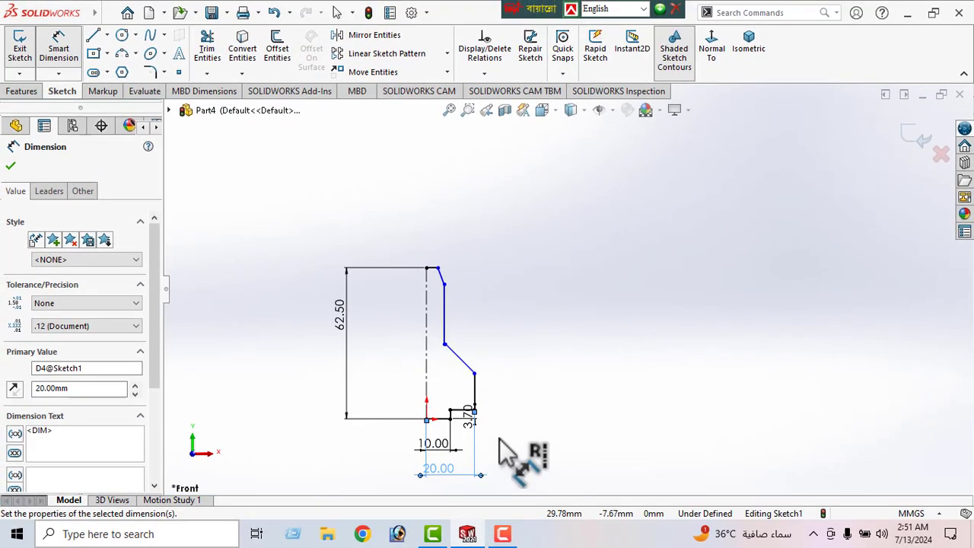
Dimension the vertical distance from the lower step's inner corner to the upper end of the outermost vertical line as 5 mm
click(451, 410)
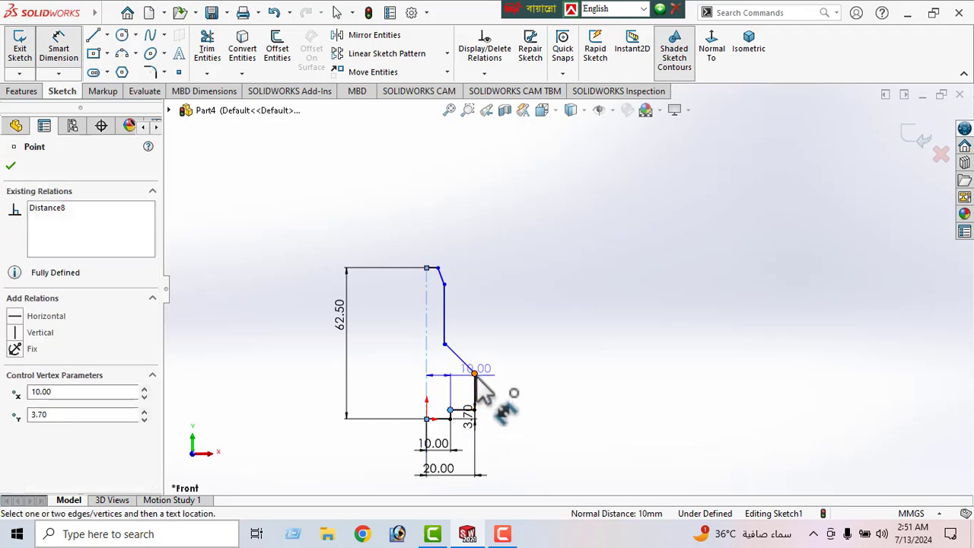
click(475, 375)
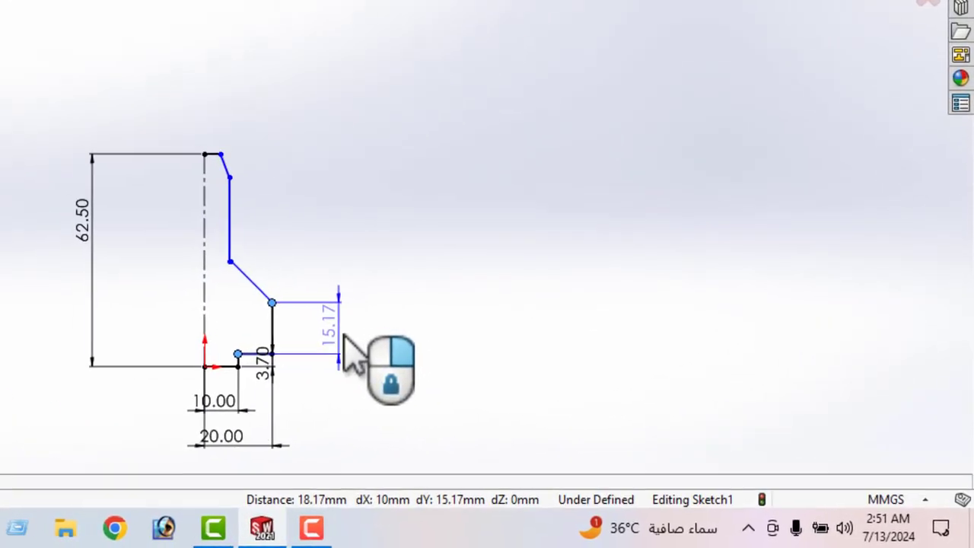
click(317, 332)
text(5)
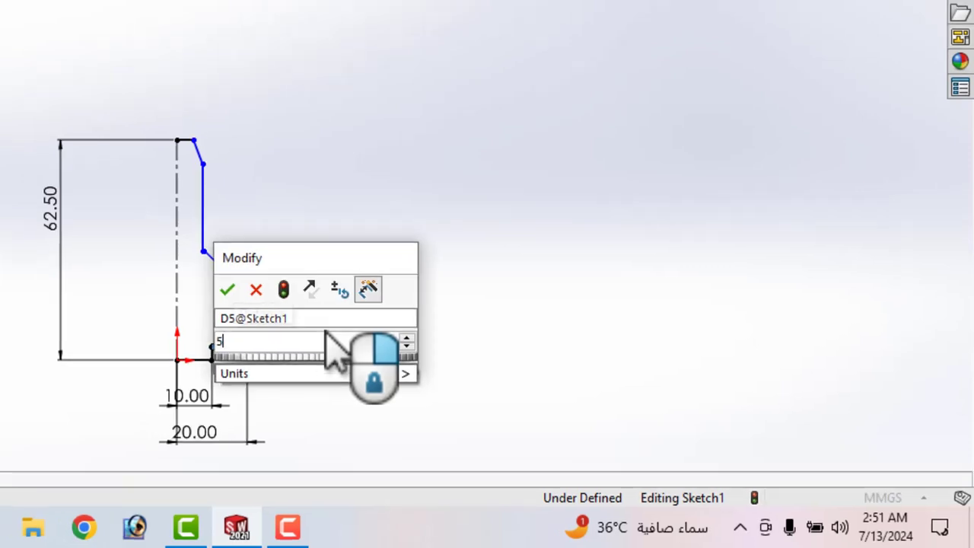
key(Return)
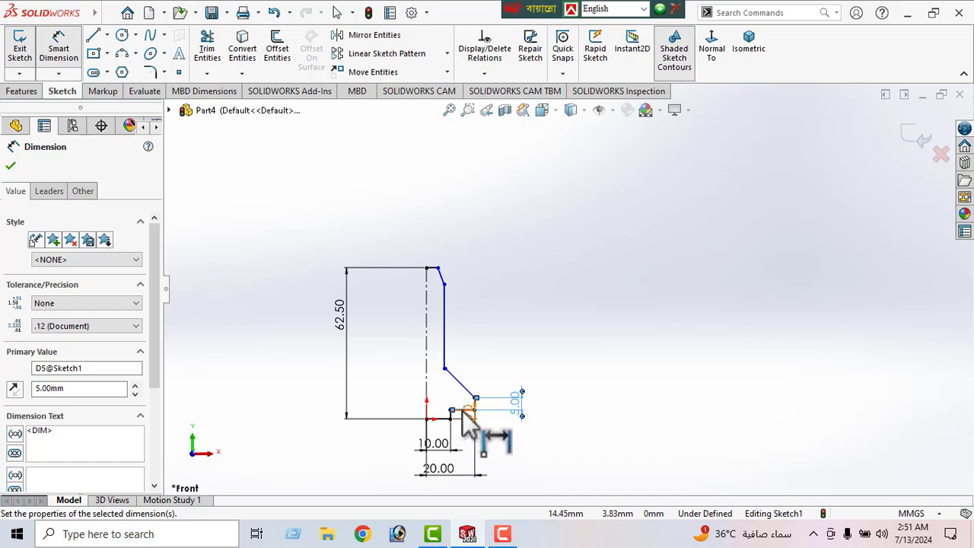
Move the 3.7 mm dimension outward, clear of the profile's lower step
scroll(462, 410, down, 4)
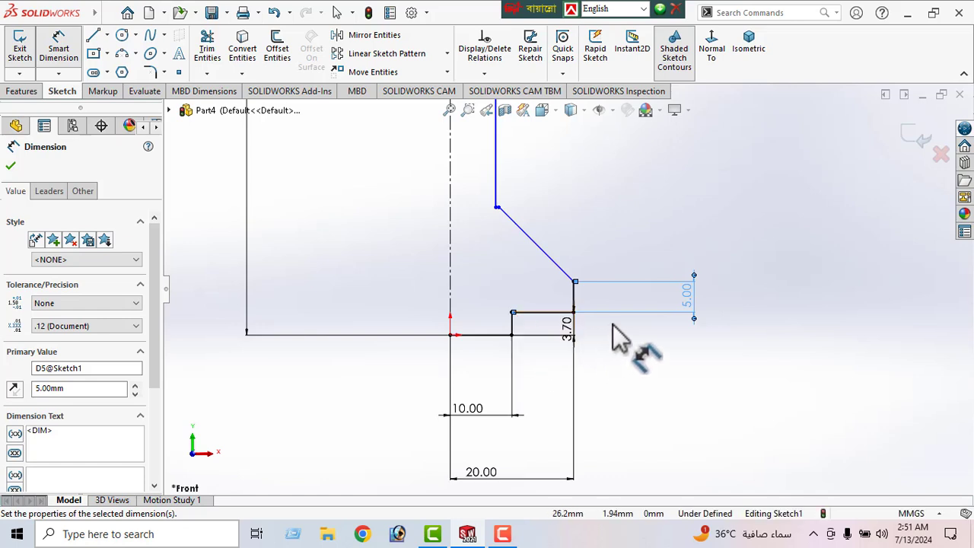
ctrl+middle_drag(619, 341, 572, 456)
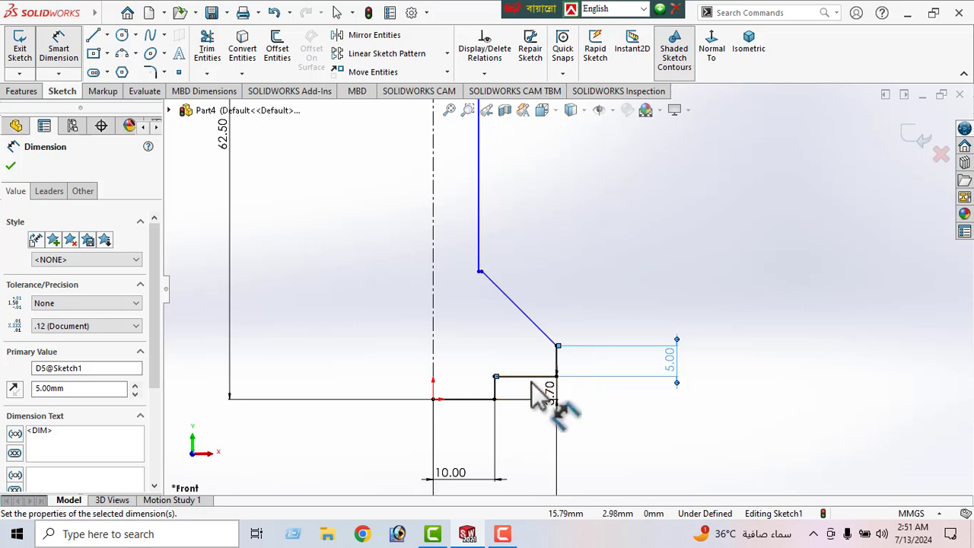
drag(553, 403, 617, 409)
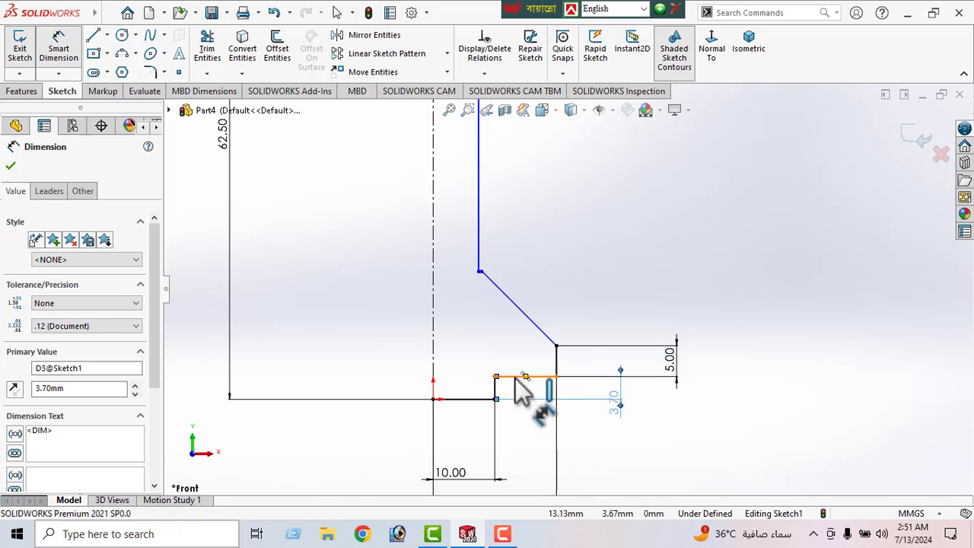
Dimension the height from the lower step's horizontal line to the small ledge above the slanted line as 22.5 mm
click(517, 377)
scroll(471, 278, down, 3)
scroll(491, 285, down, 3)
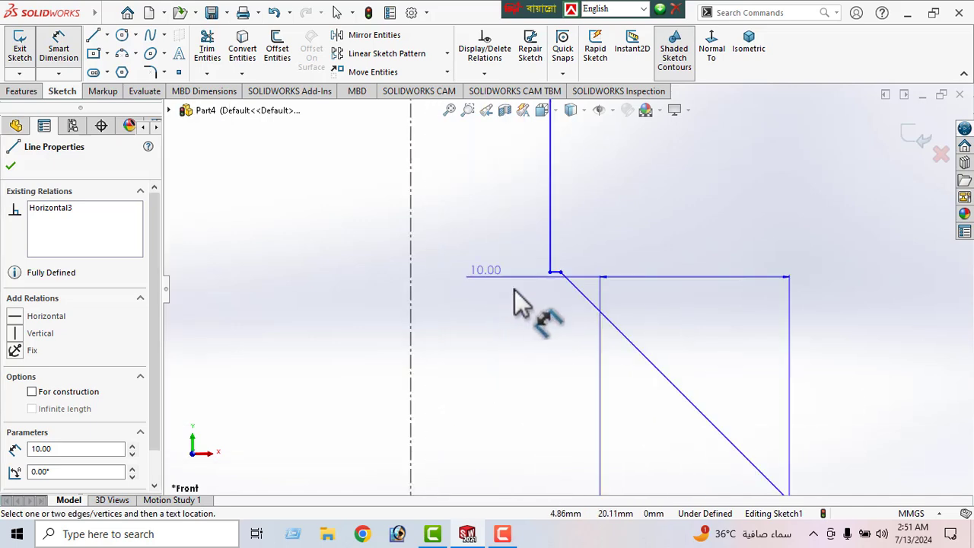
click(618, 312)
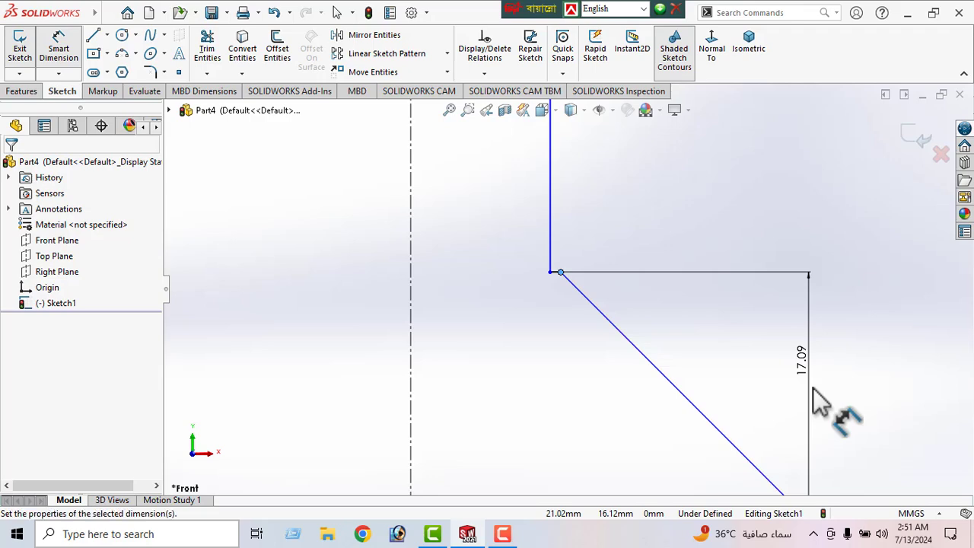
click(813, 401)
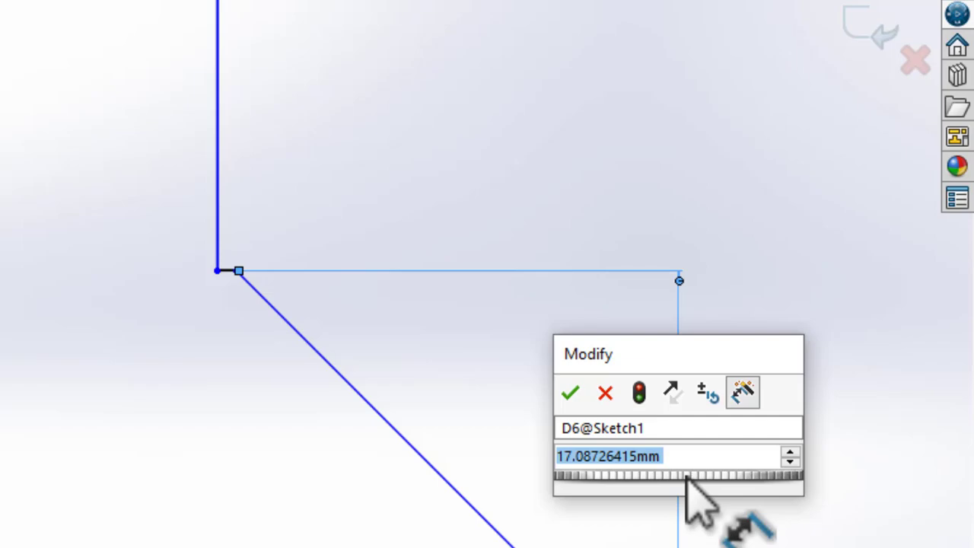
text(22.5)
key(Return)
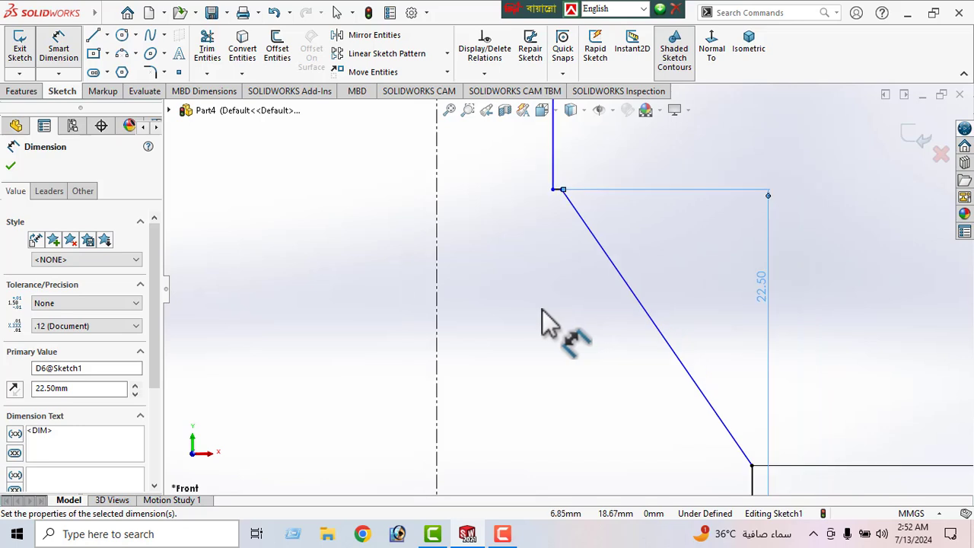
Dimension the ledge's outer corner, where the slanted line begins, 12.9 mm from the centerline
scroll(493, 331, up, 2)
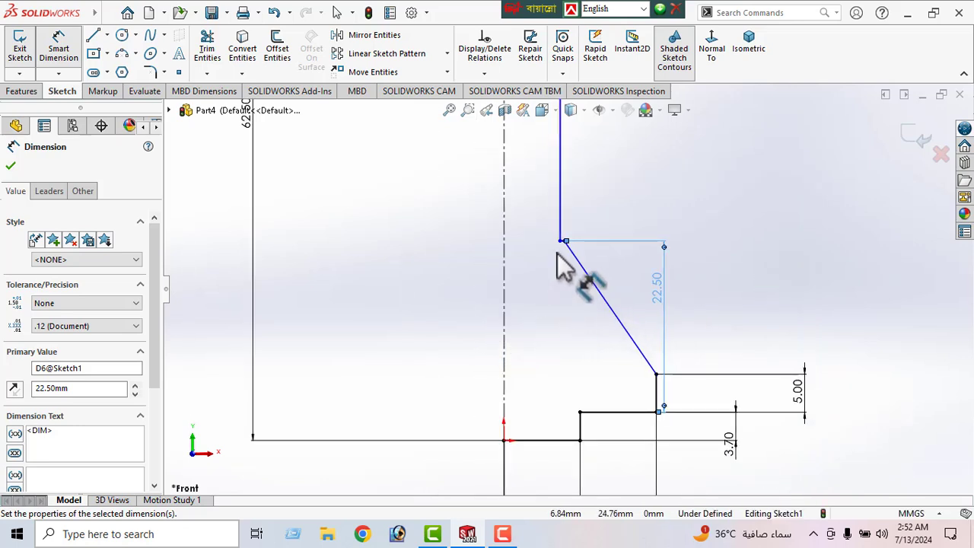
scroll(567, 260, down, 3)
scroll(564, 260, down, 1)
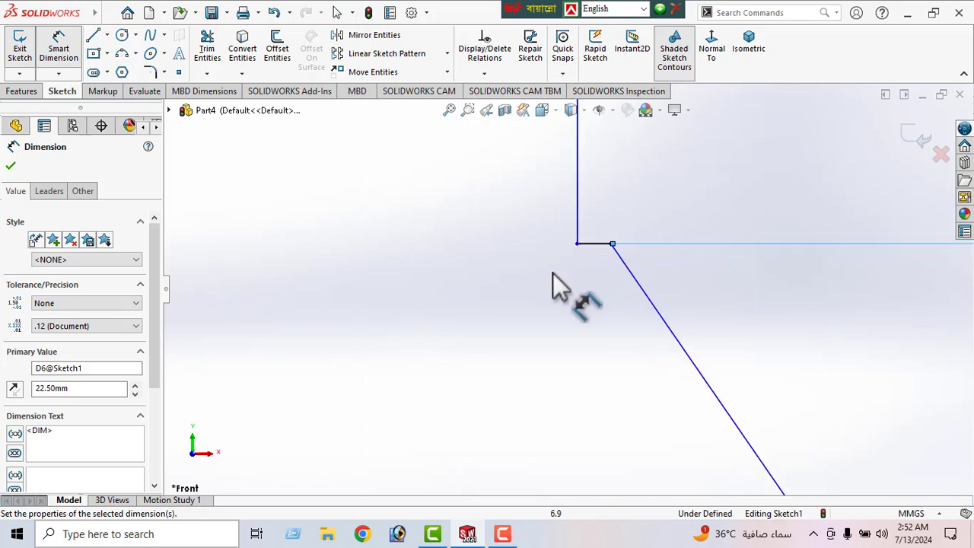
scroll(545, 276, down, 1)
scroll(545, 276, up, 1)
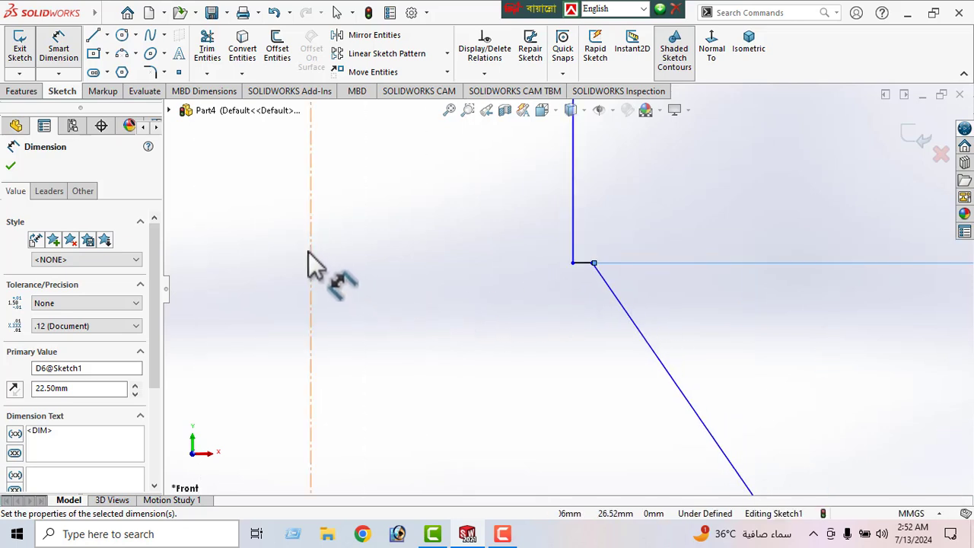
click(593, 264)
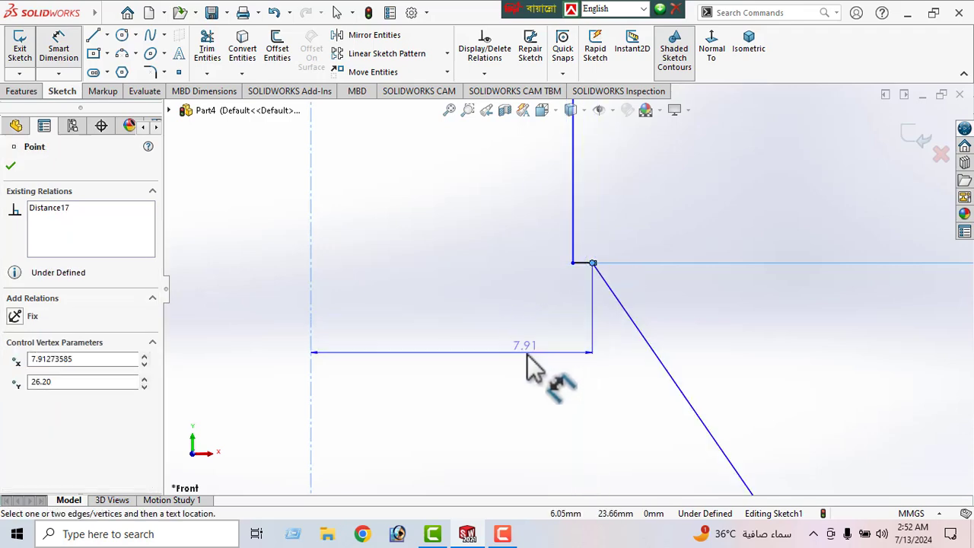
click(526, 357)
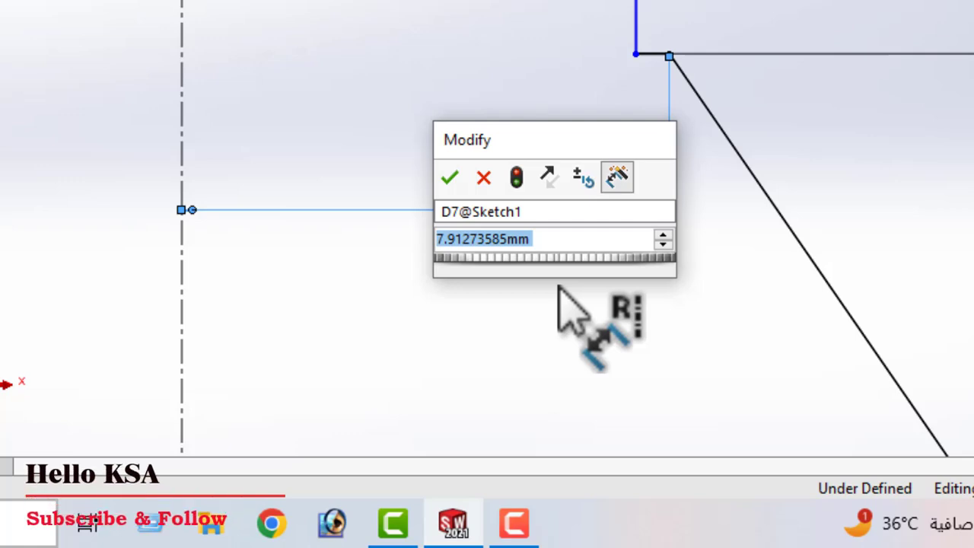
text(25.)
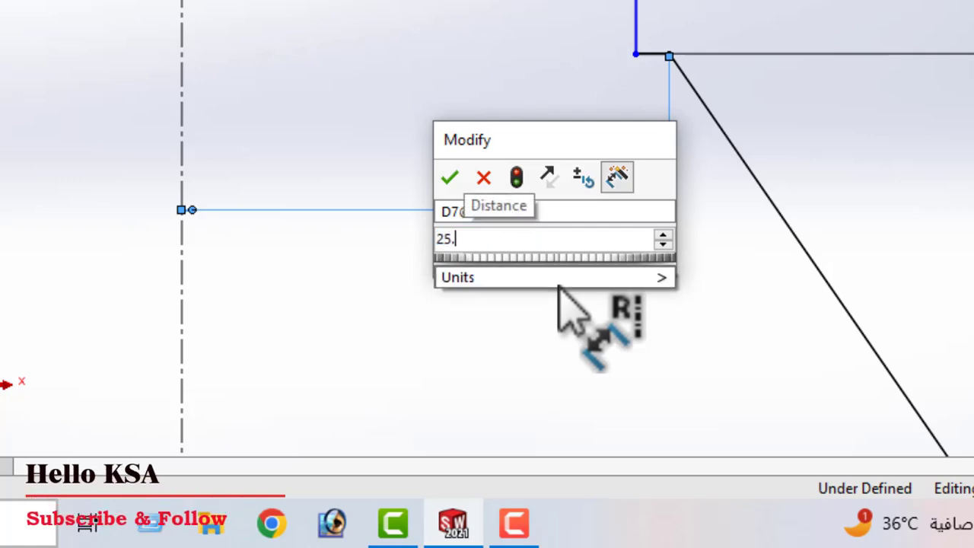
text(82)
mouse_move(559, 281)
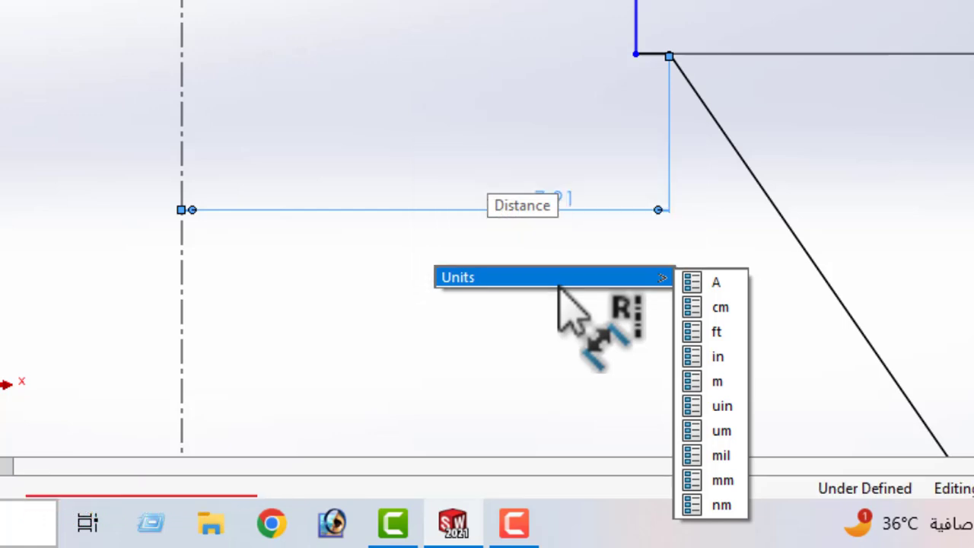
key(Return)
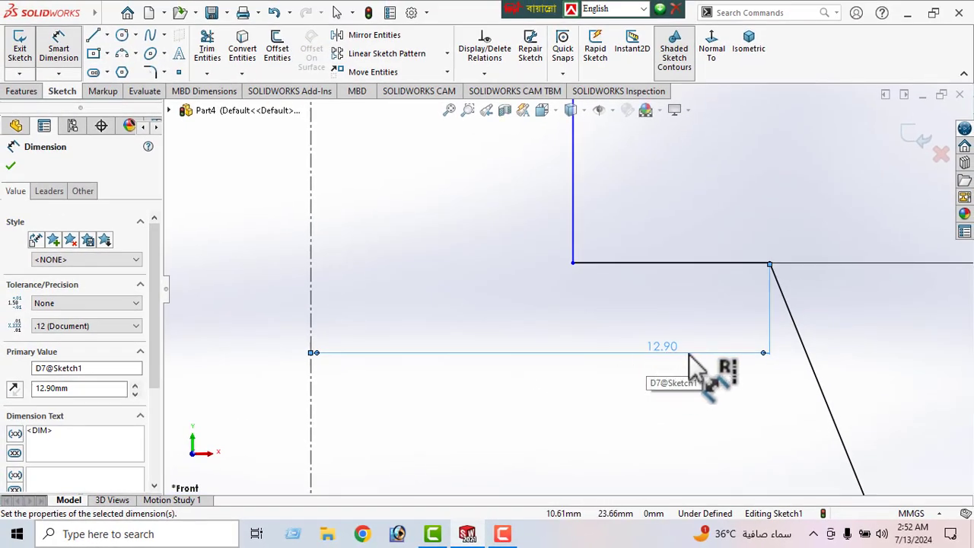
Dimension the long vertical line above the ledge 8 mm from the centerline
scroll(582, 358, up, 3)
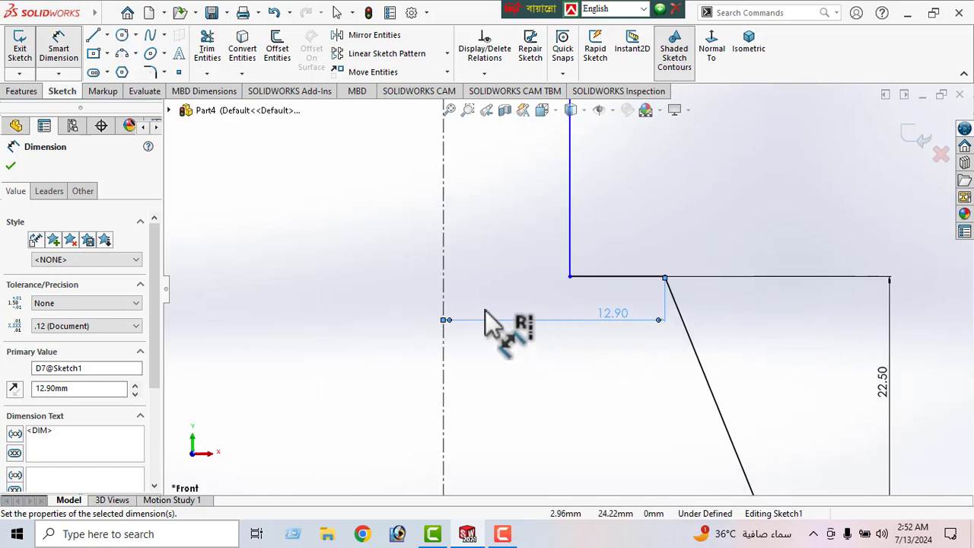
click(569, 228)
click(521, 246)
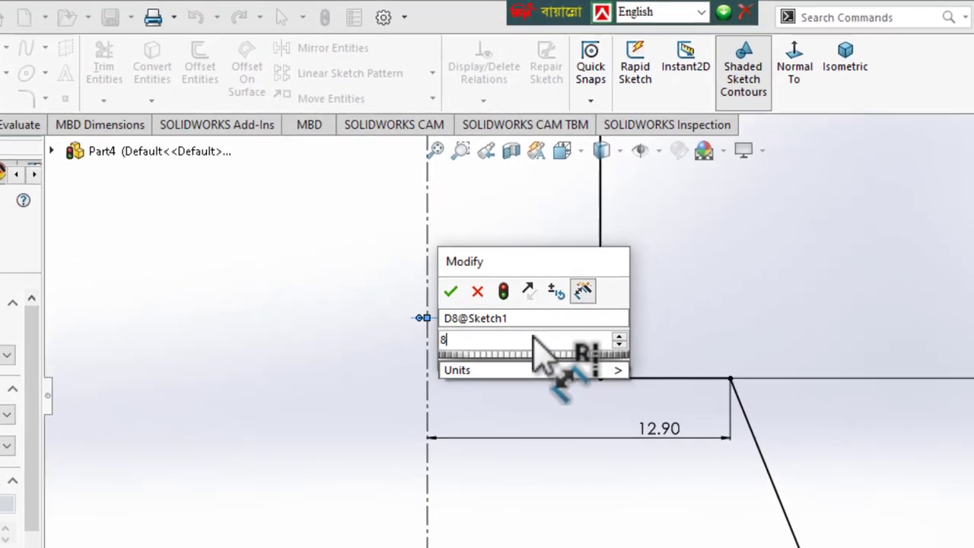
key(Return)
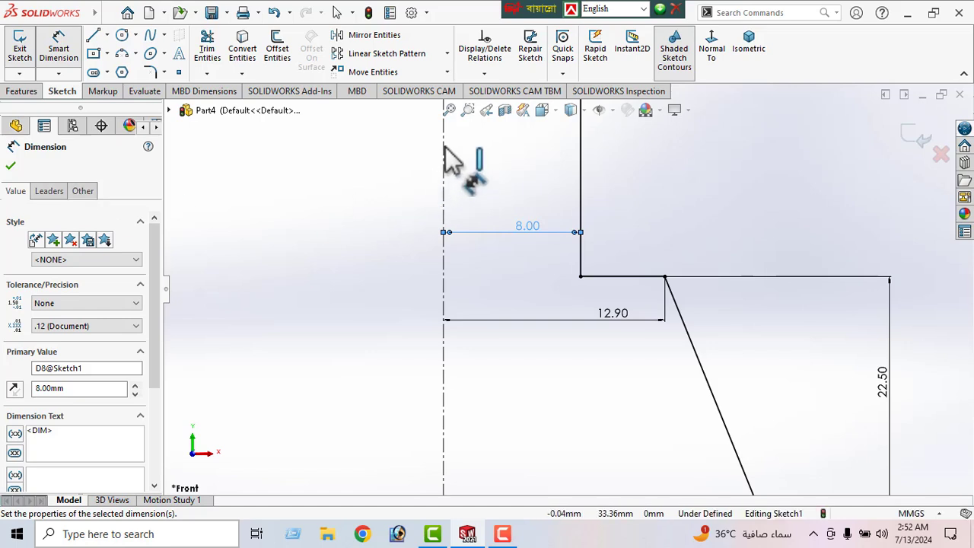
click(448, 110)
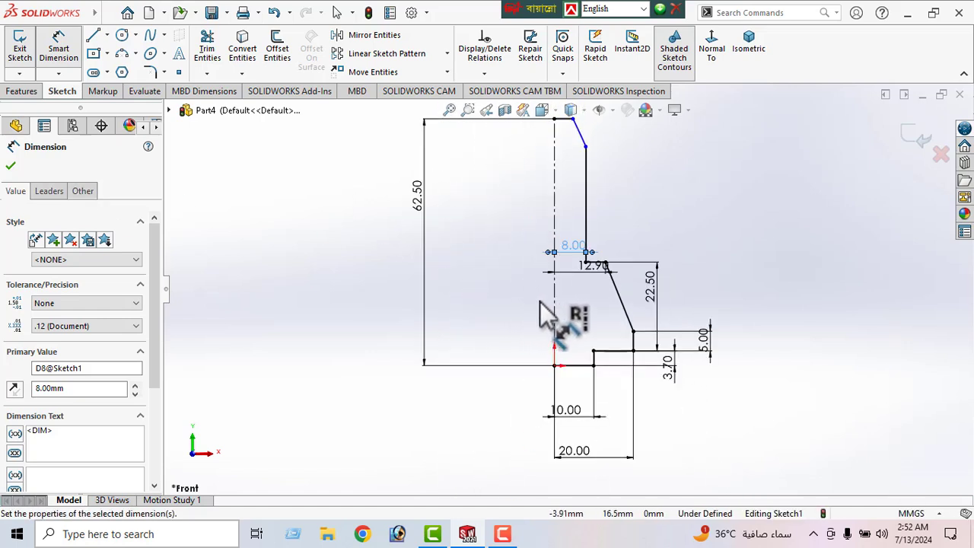
ctrl+middle_drag(497, 324, 464, 389)
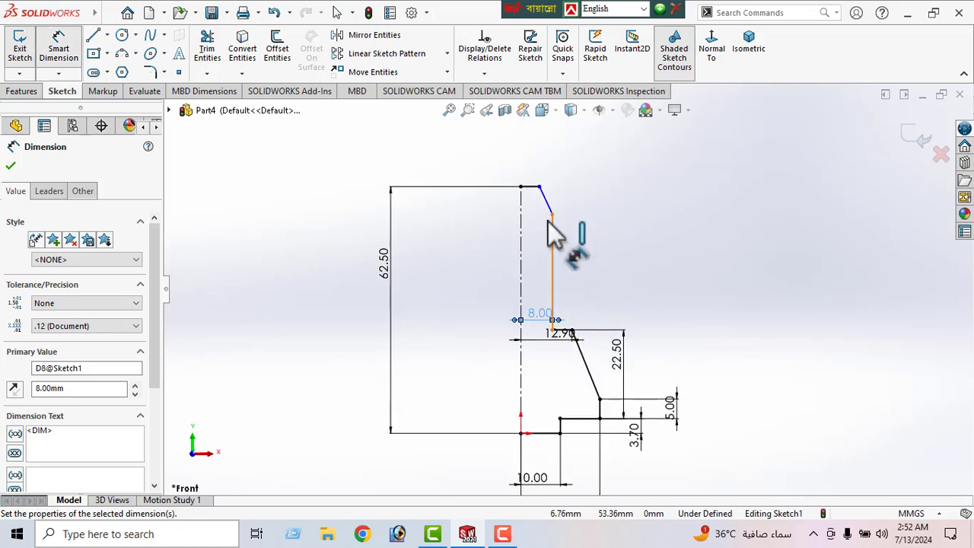
click(531, 187)
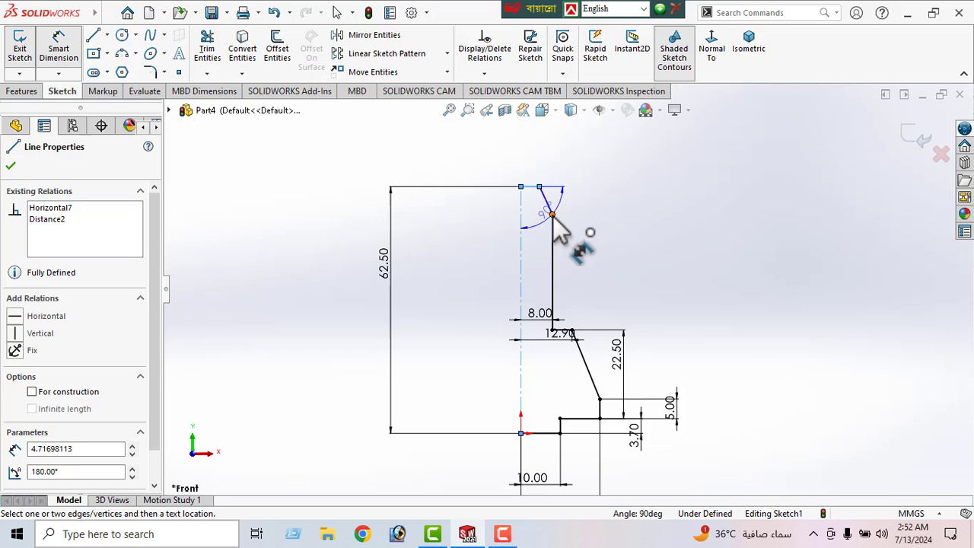
key(Escape)
click(533, 187)
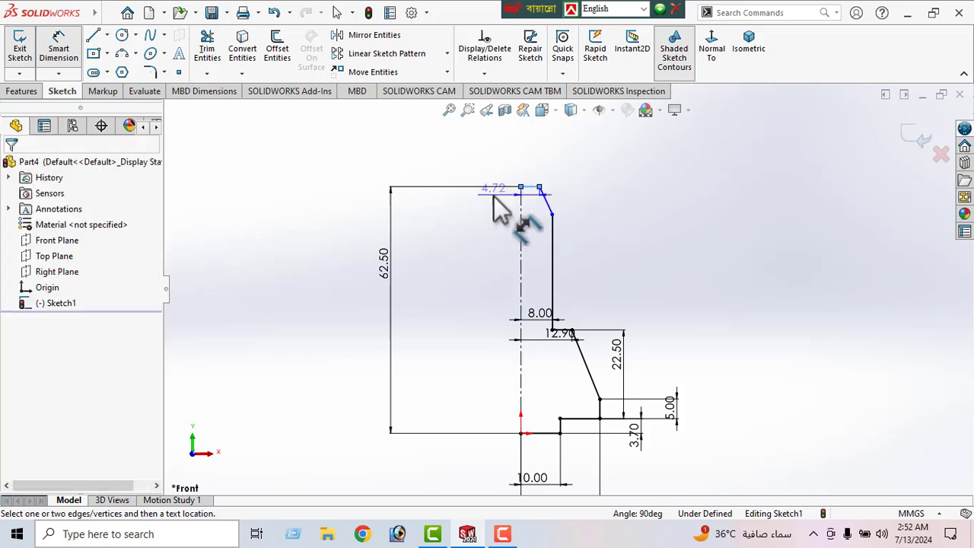
key(Escape)
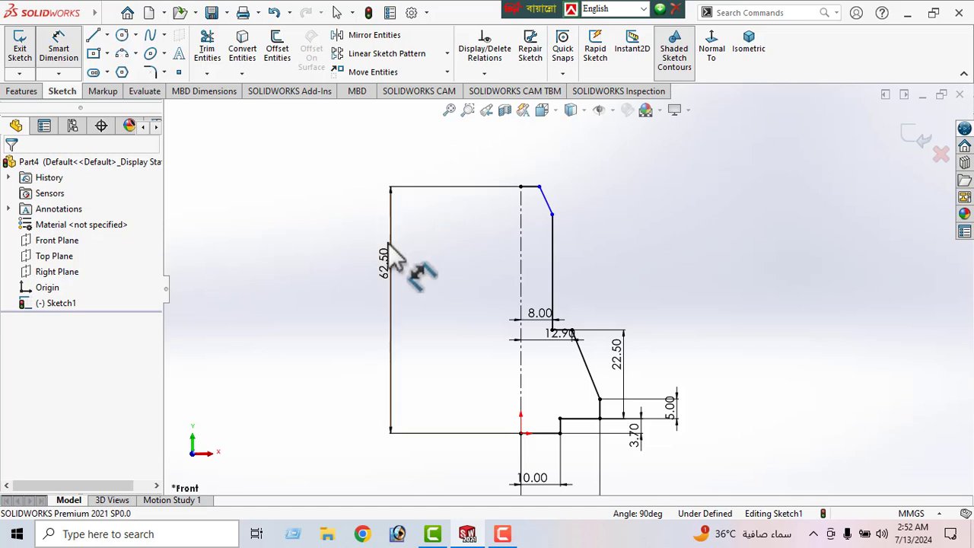
Sketch a vertical construction centerline about 25 mm long upward from the upper end of the outermost vertical line
click(106, 35)
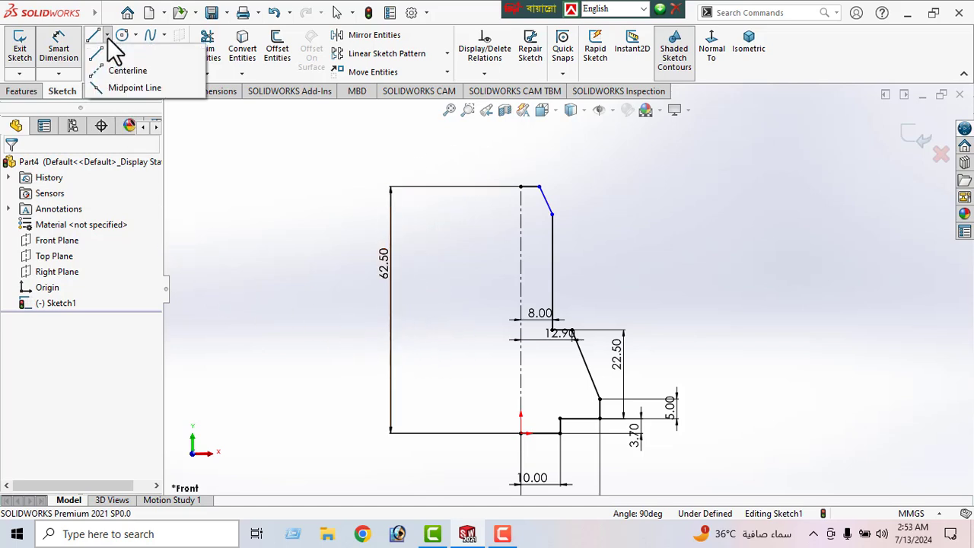
click(113, 69)
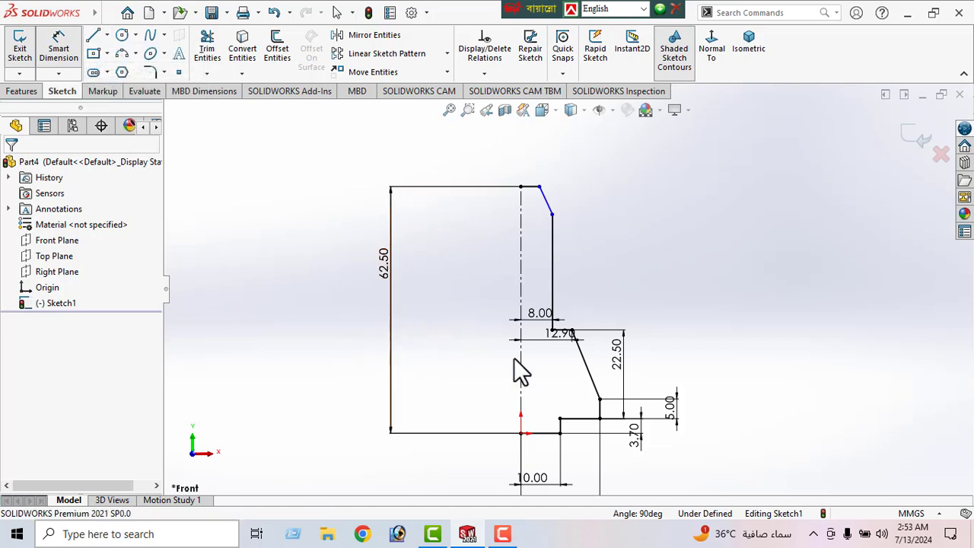
click(599, 399)
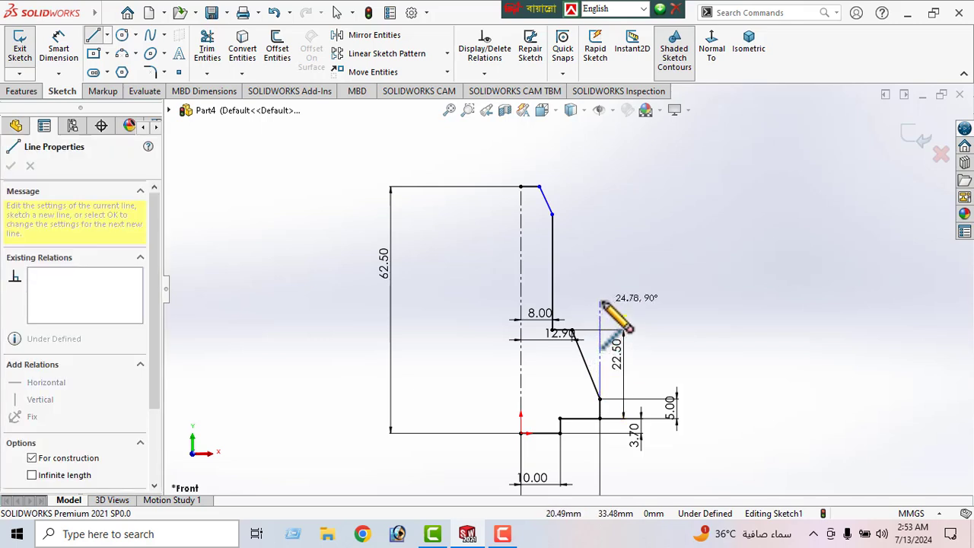
click(599, 301)
right_click(681, 237)
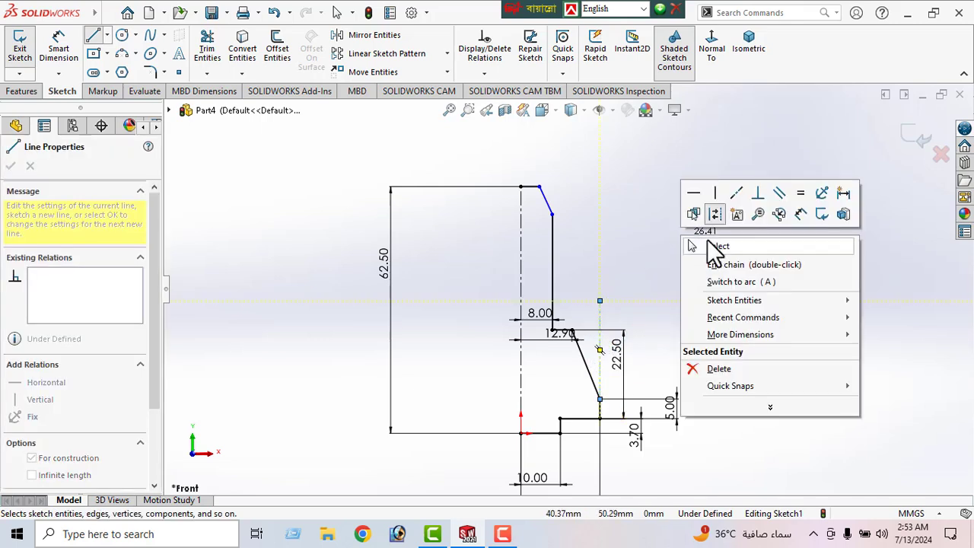
click(715, 246)
Try to dimension the angle between the lower slanted line and the new vertical construction line
click(65, 54)
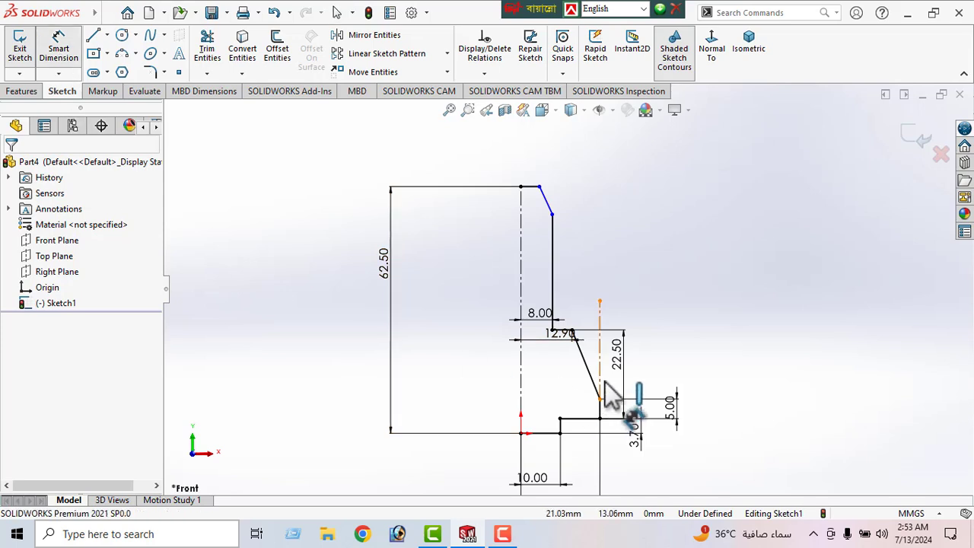
click(589, 373)
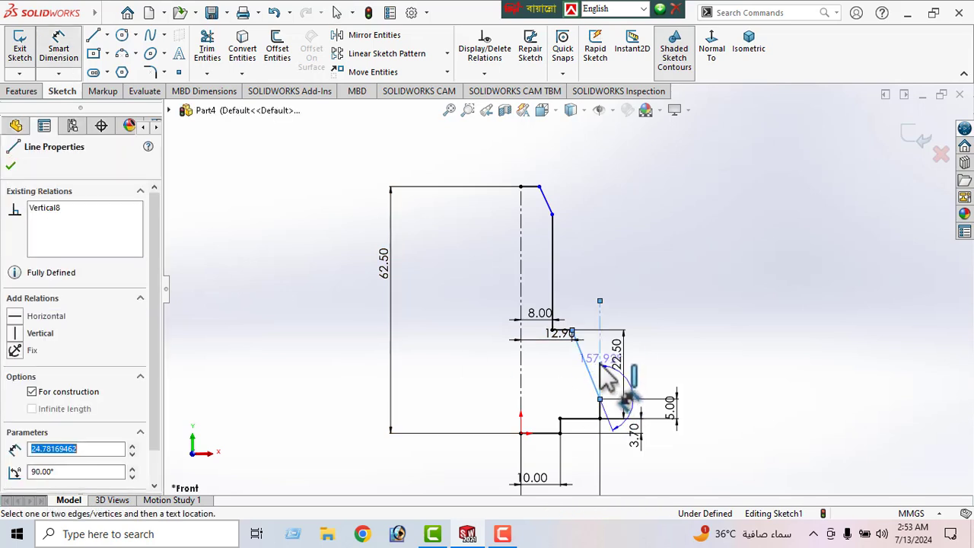
click(585, 298)
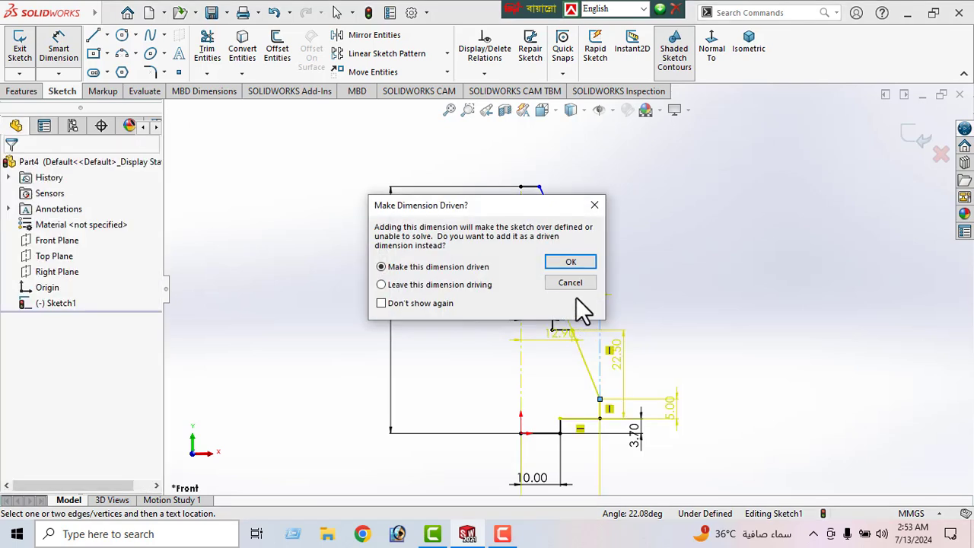
click(570, 281)
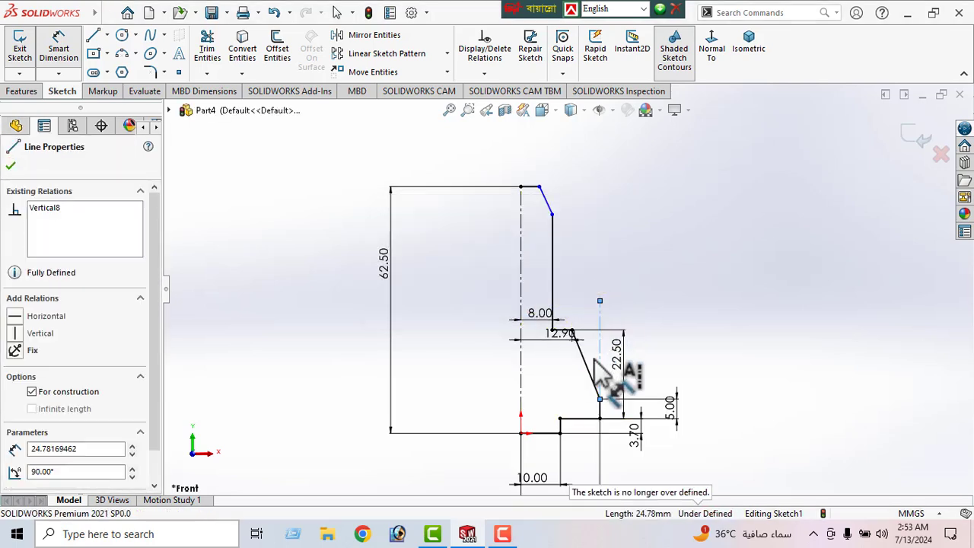
Sketch a vertical construction centerline about 12 mm long upward from the lower end of the upper slanted line
click(107, 37)
click(111, 72)
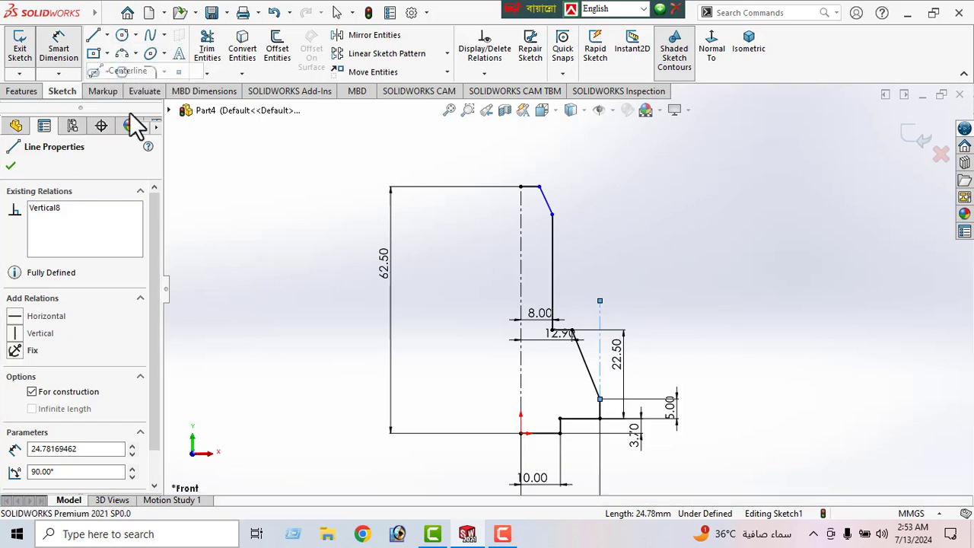
click(552, 214)
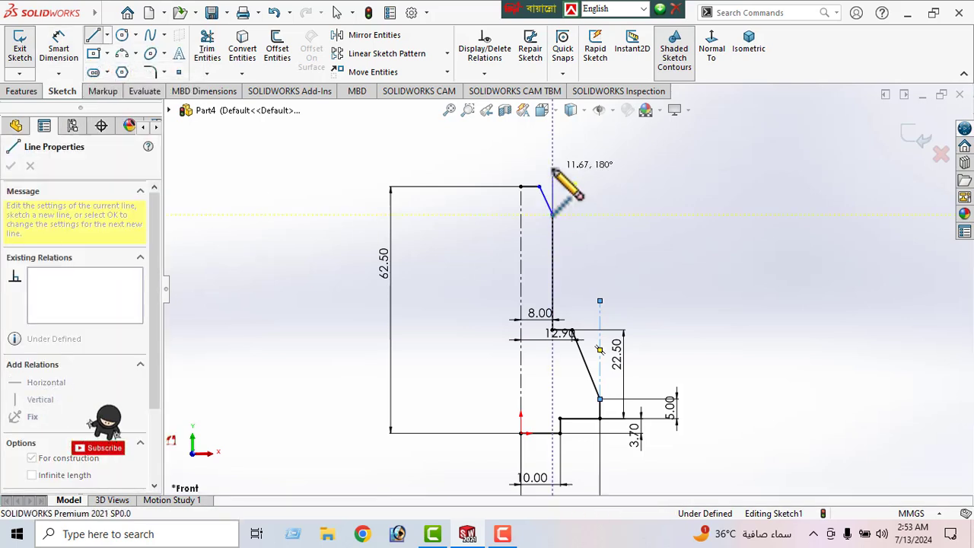
click(552, 168)
right_click(331, 168)
click(373, 198)
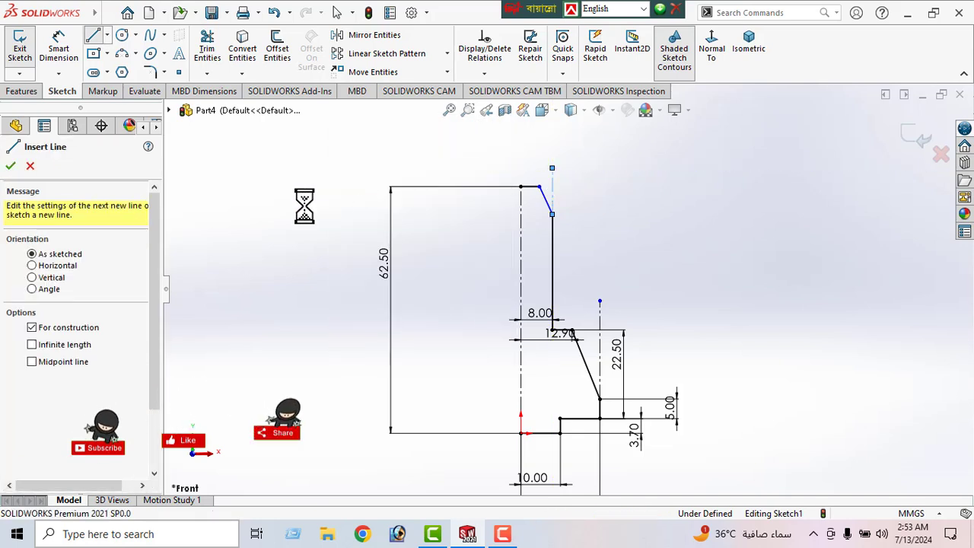
Dimension the angle between the upper slanted line and the short construction centerline beside it as 7.4°
click(59, 48)
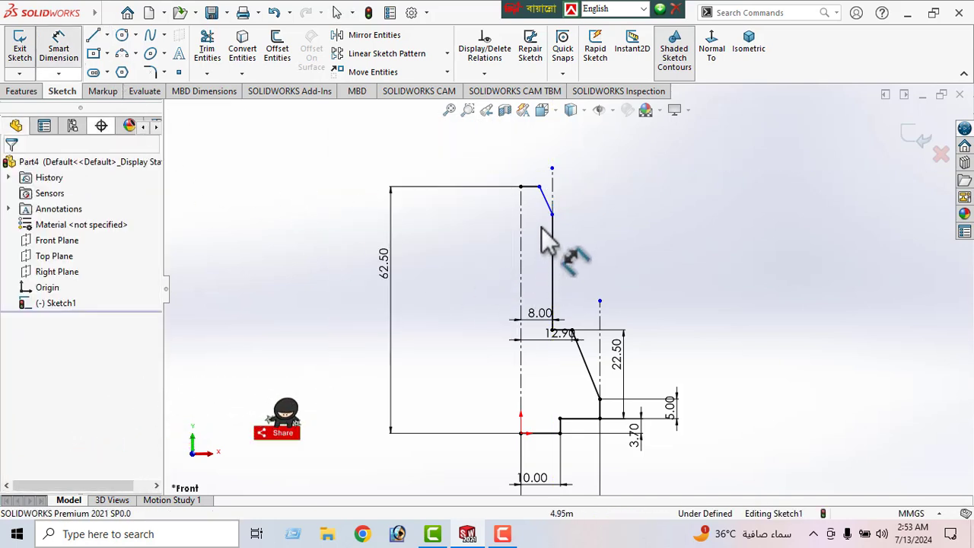
click(549, 196)
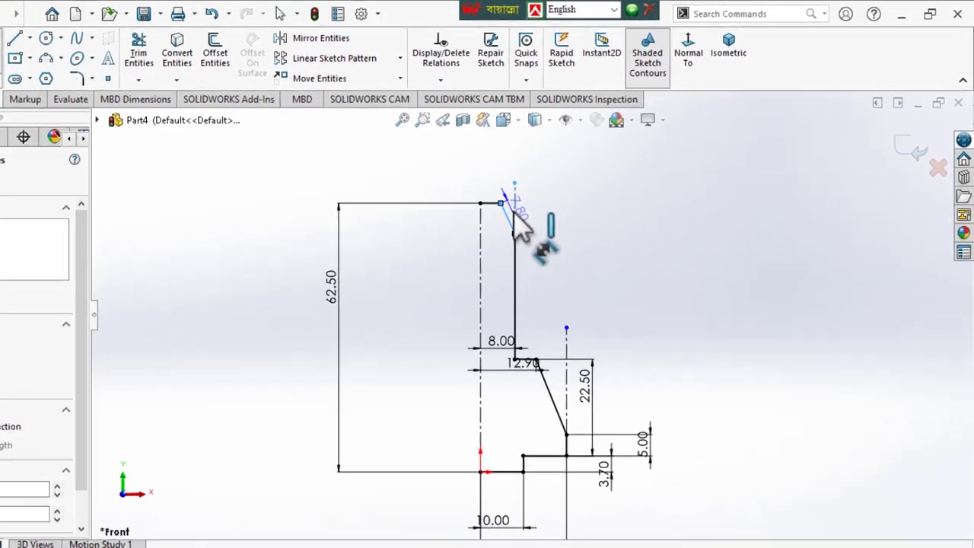
click(554, 172)
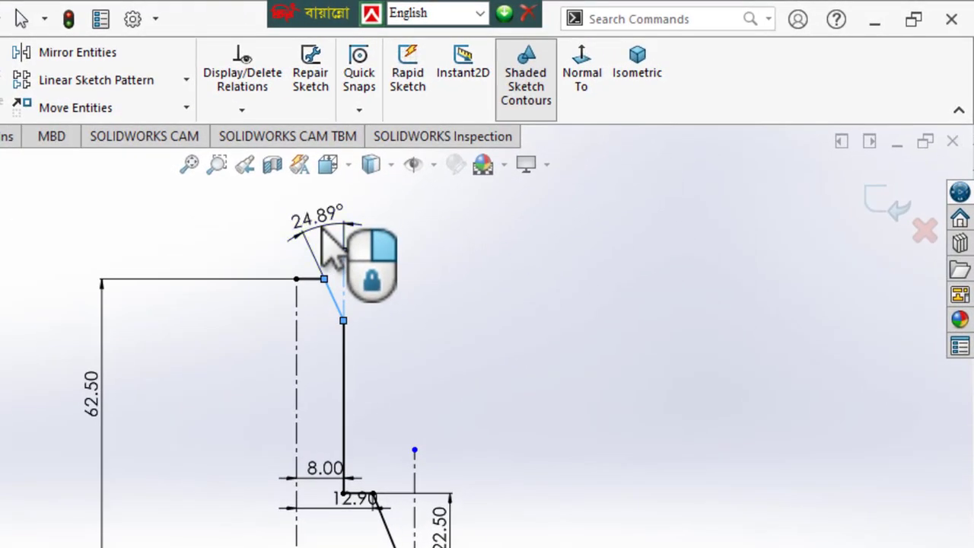
click(323, 228)
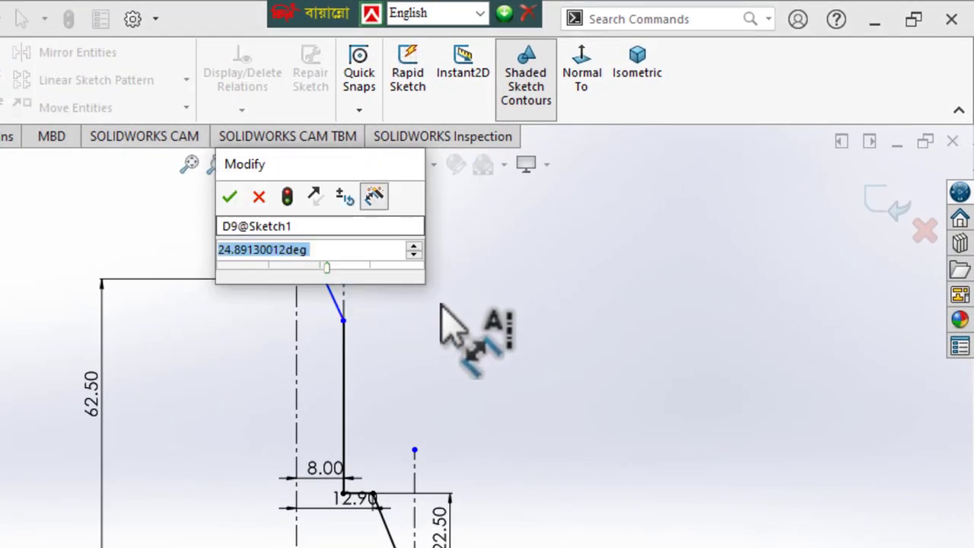
text(7.4)
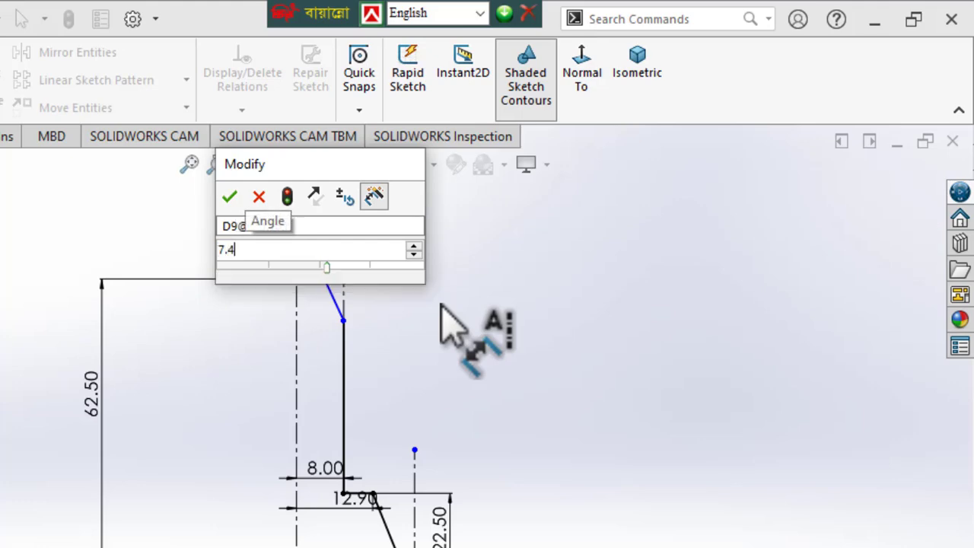
key(Return)
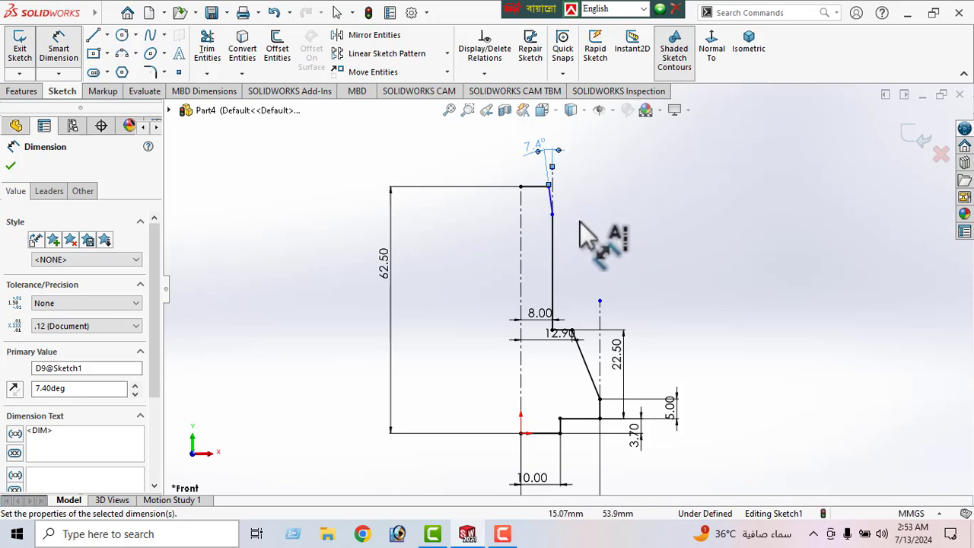
Dimension the vertical distance from the top horizontal line to the lower end of the upper slanted line as 11 mm
click(538, 200)
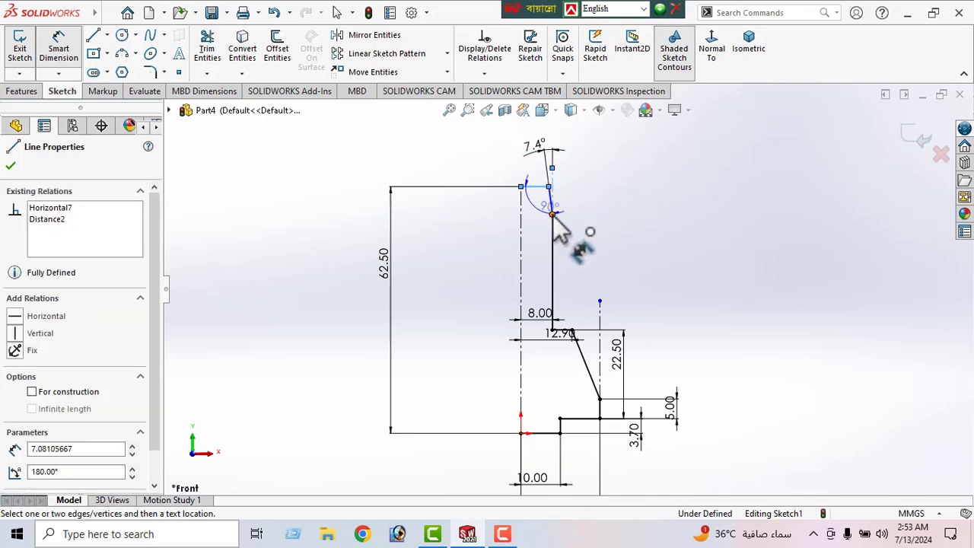
click(552, 215)
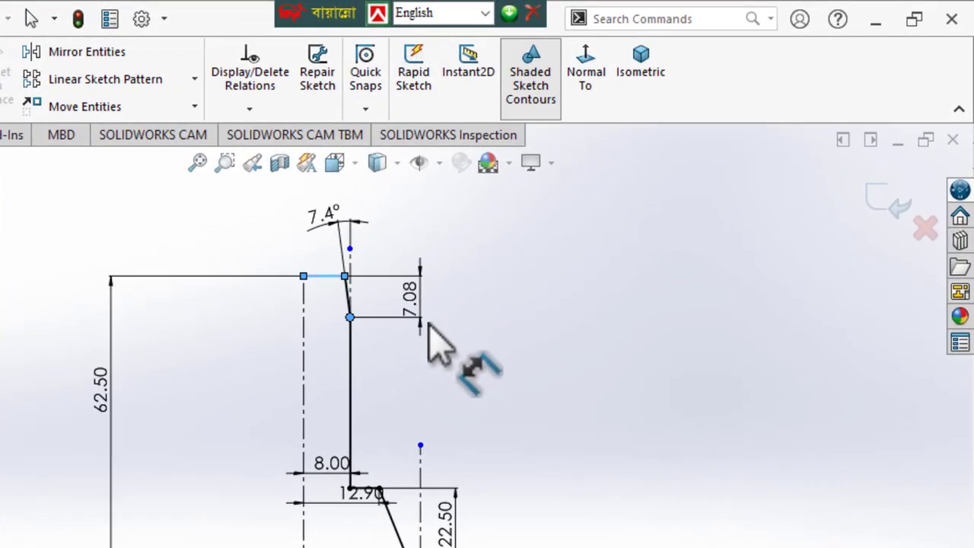
click(433, 338)
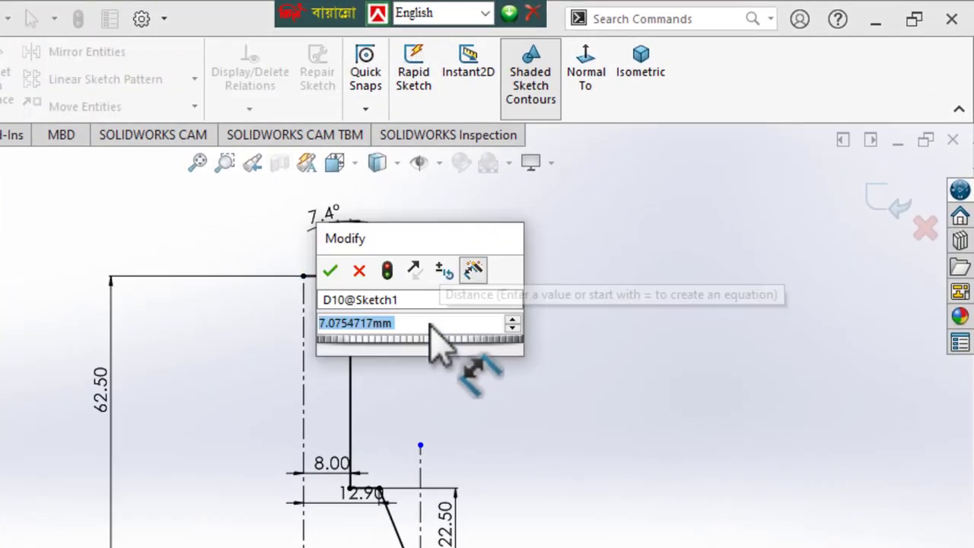
text(11)
key(Return)
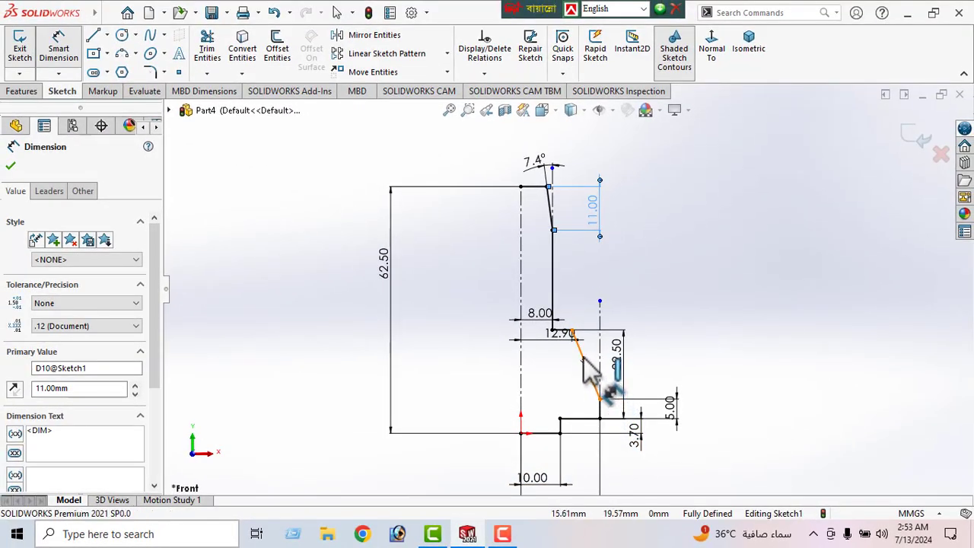
click(590, 373)
click(601, 353)
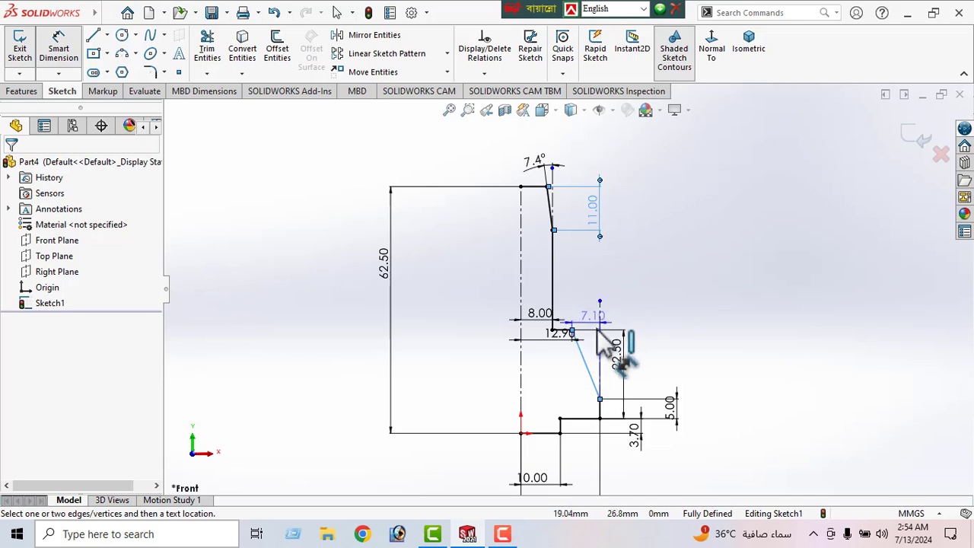
key(Escape)
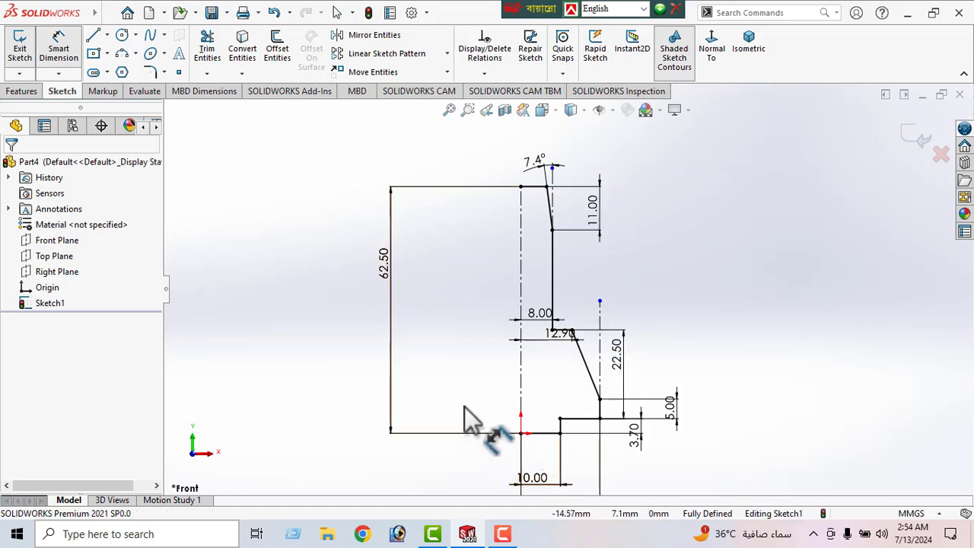
Revolve the profile 360° about the long vertical centerline at the origin, letting the open sketch be closed automatically
click(21, 91)
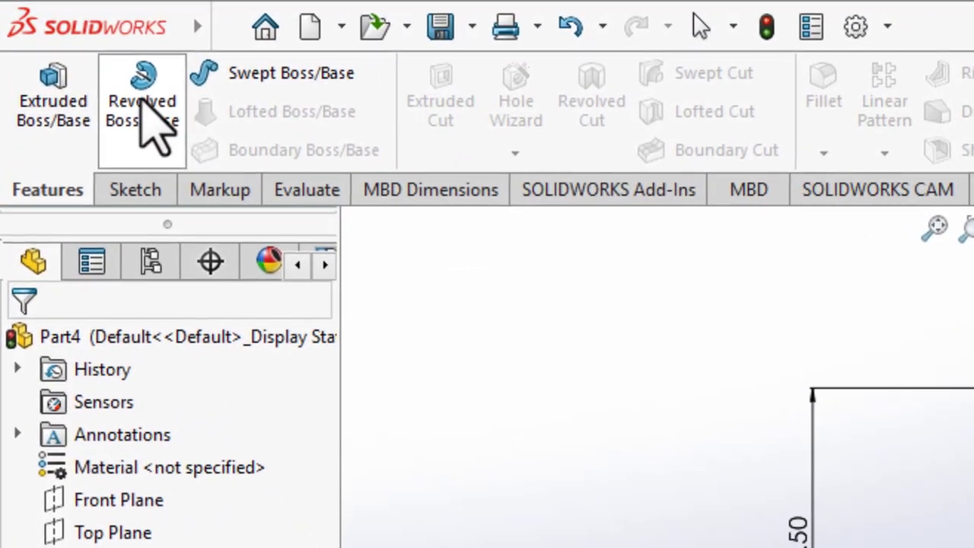
click(68, 56)
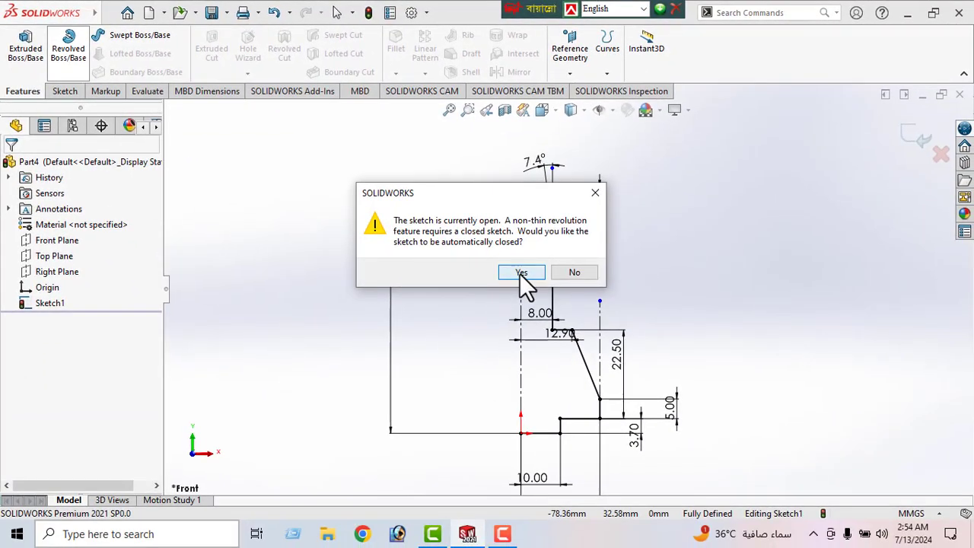
click(522, 272)
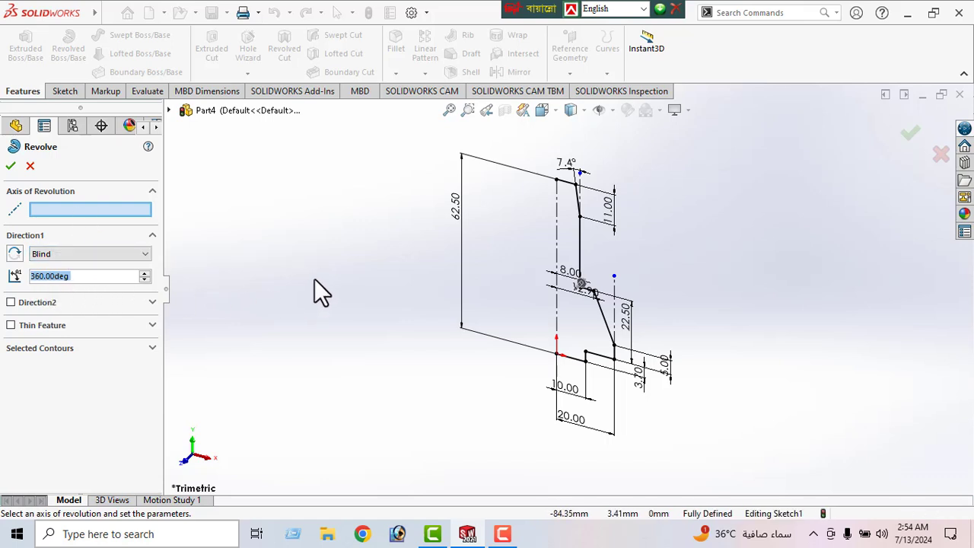
click(555, 238)
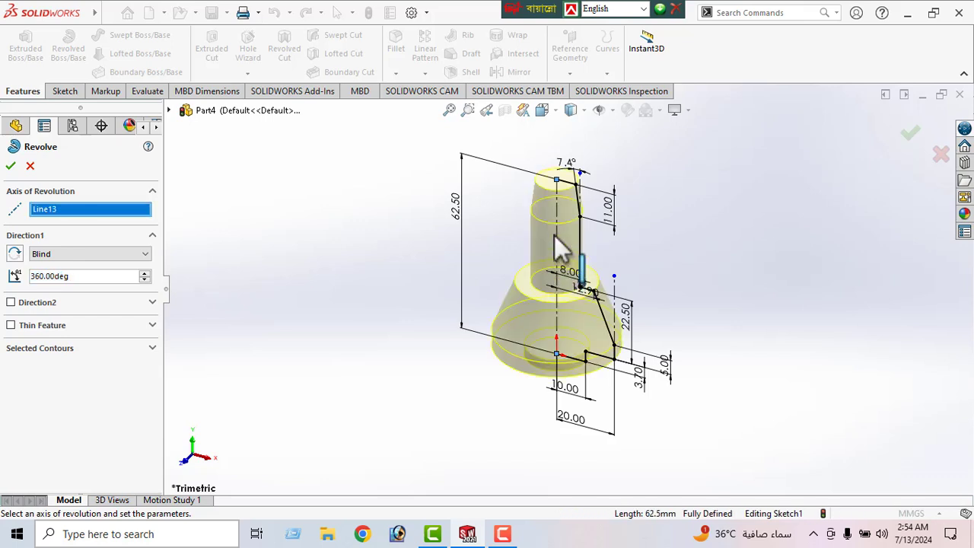
click(9, 167)
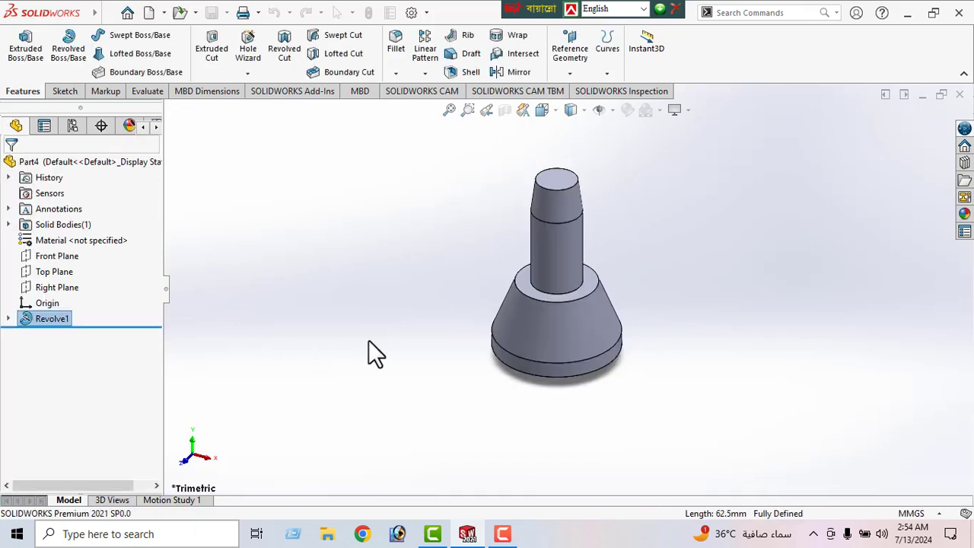
Sketch a circle of about 4.5 mm radius, centered on the origin, on the small circular face under the base
middle_drag(388, 322, 617, 363)
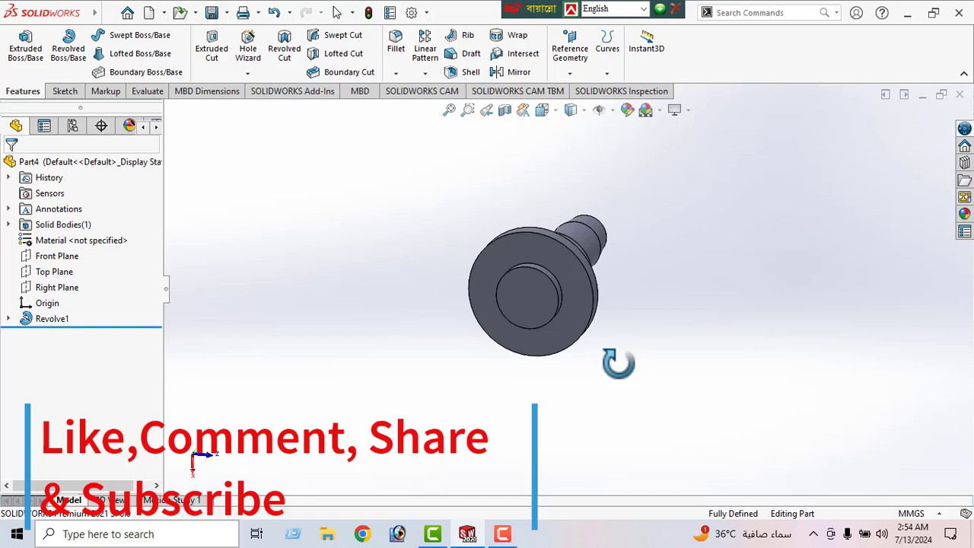
click(524, 303)
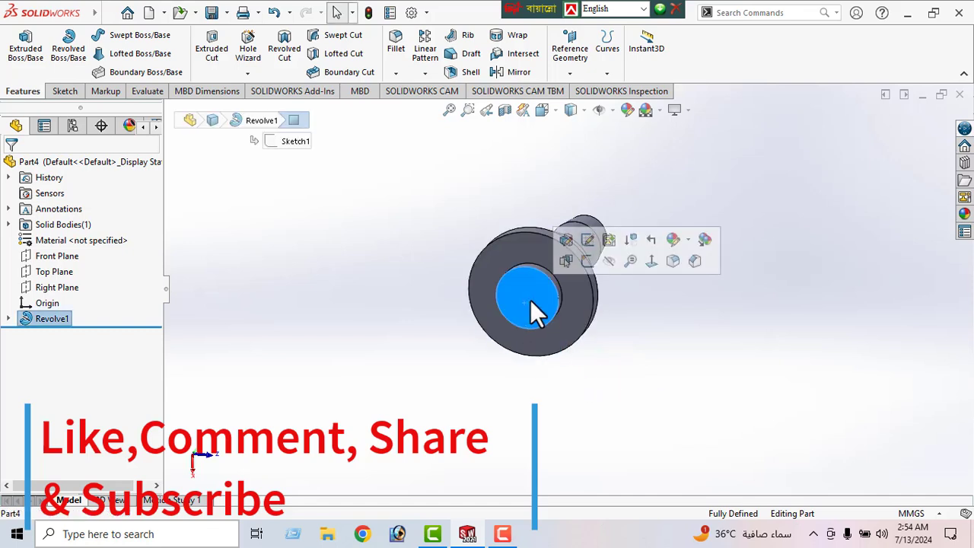
click(651, 262)
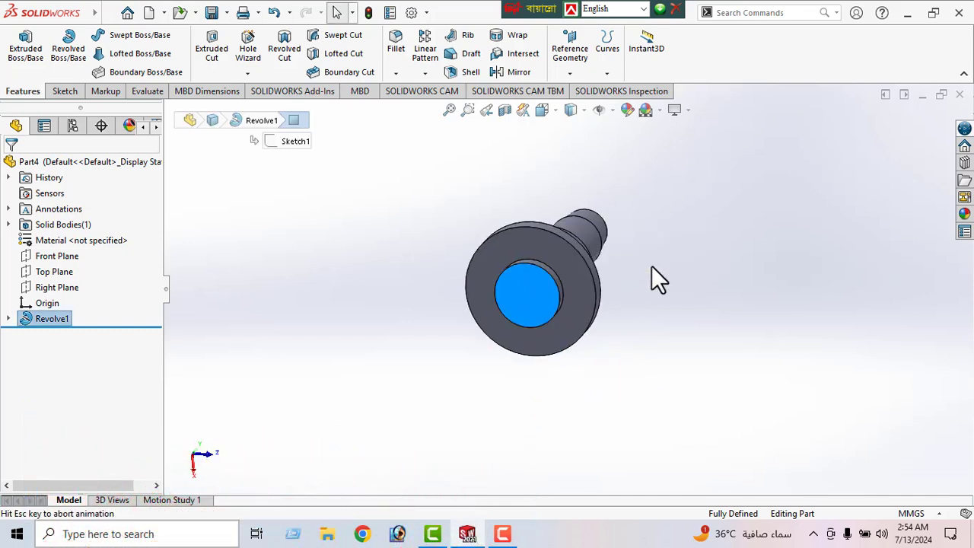
click(65, 90)
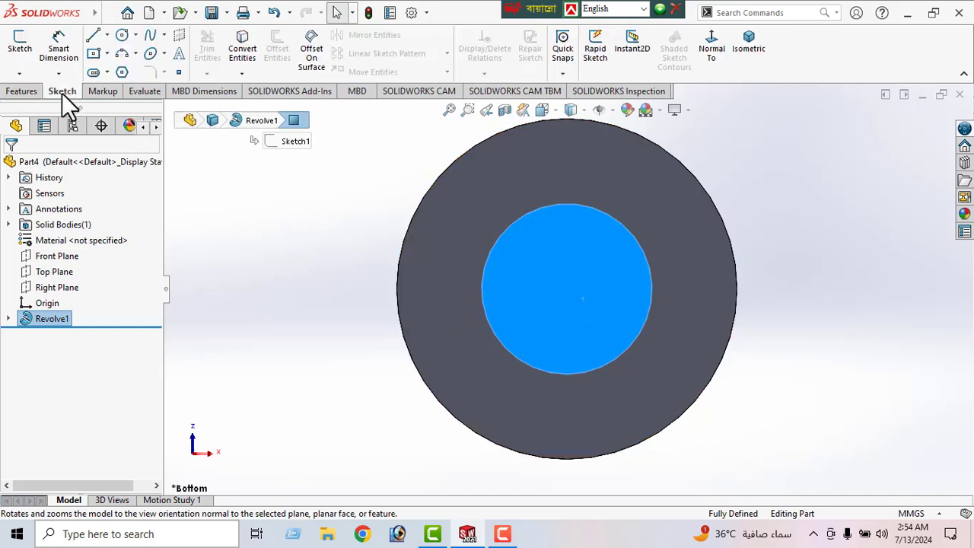
click(121, 35)
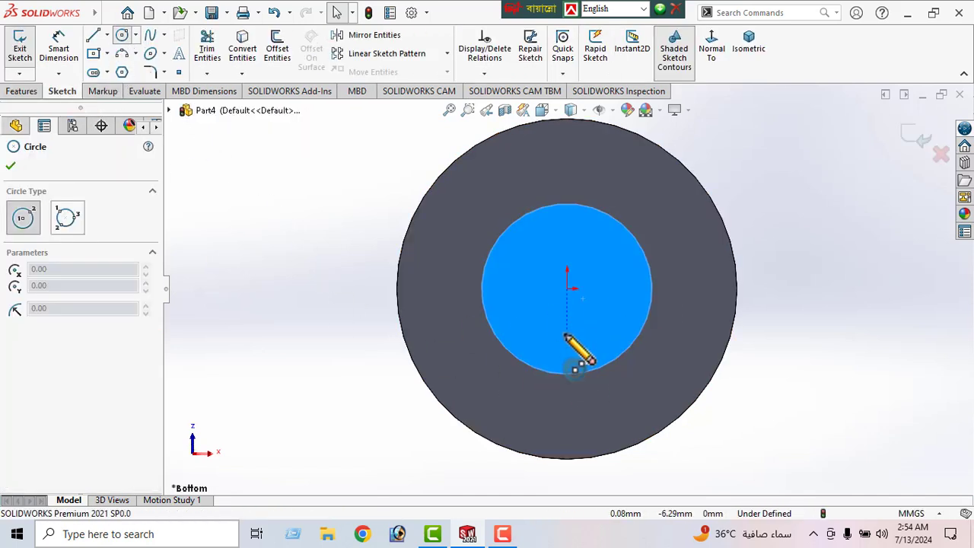
click(566, 289)
click(601, 313)
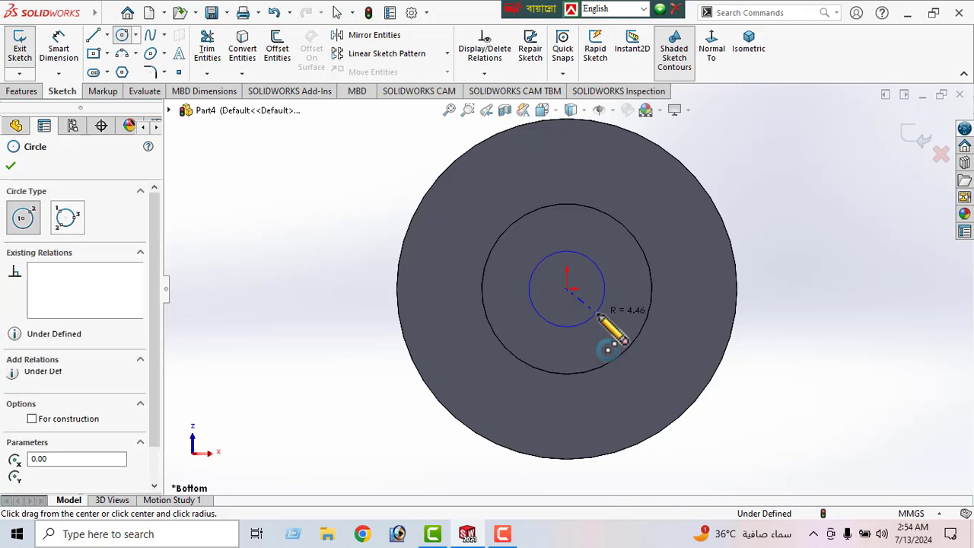
Dimension the circle on the bottom face with a diameter of 6.5 mm
click(21, 91)
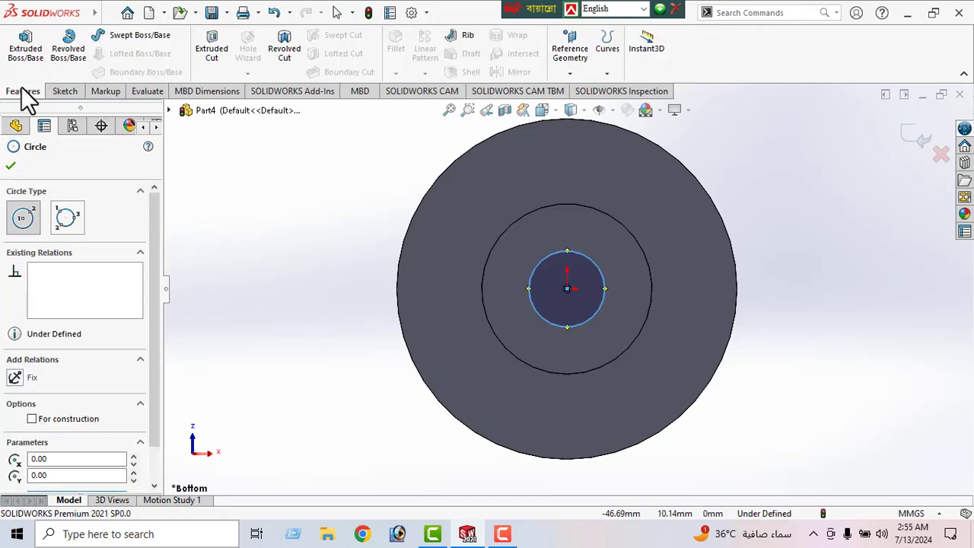
click(64, 91)
key(Escape)
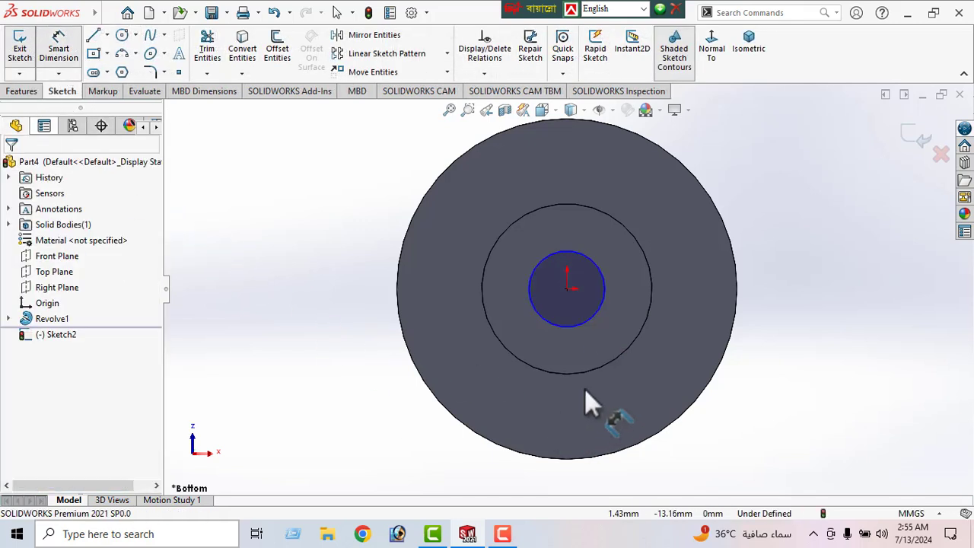
click(534, 306)
key(d)
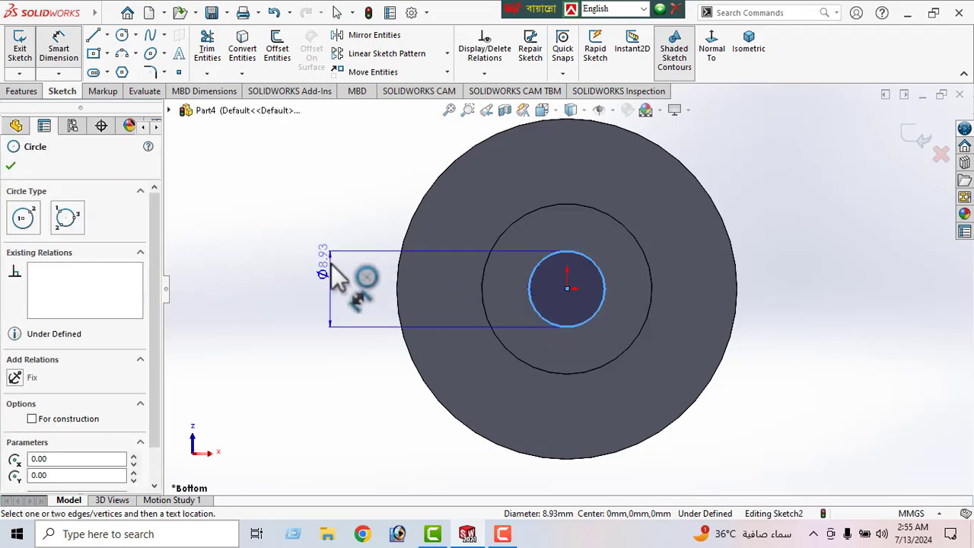
click(342, 312)
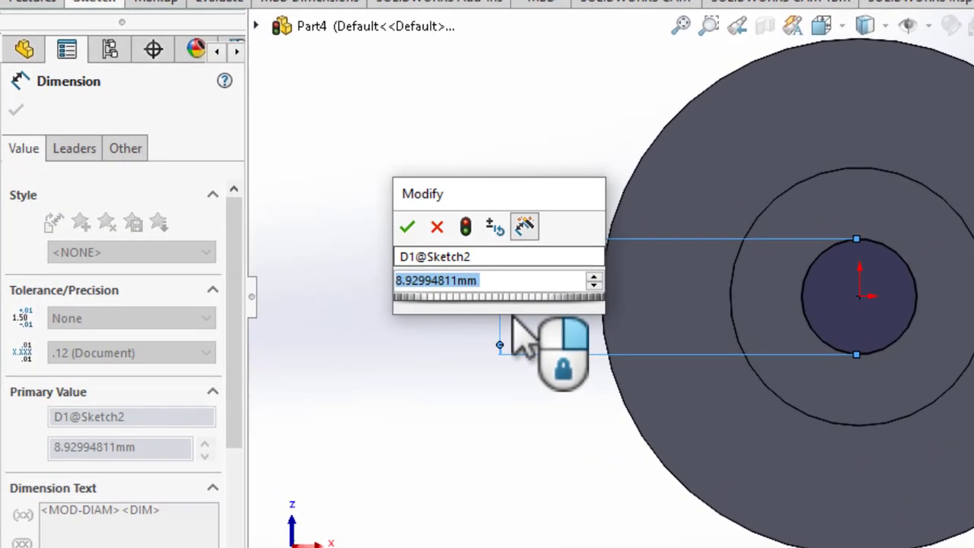
text(6.5)
key(Return)
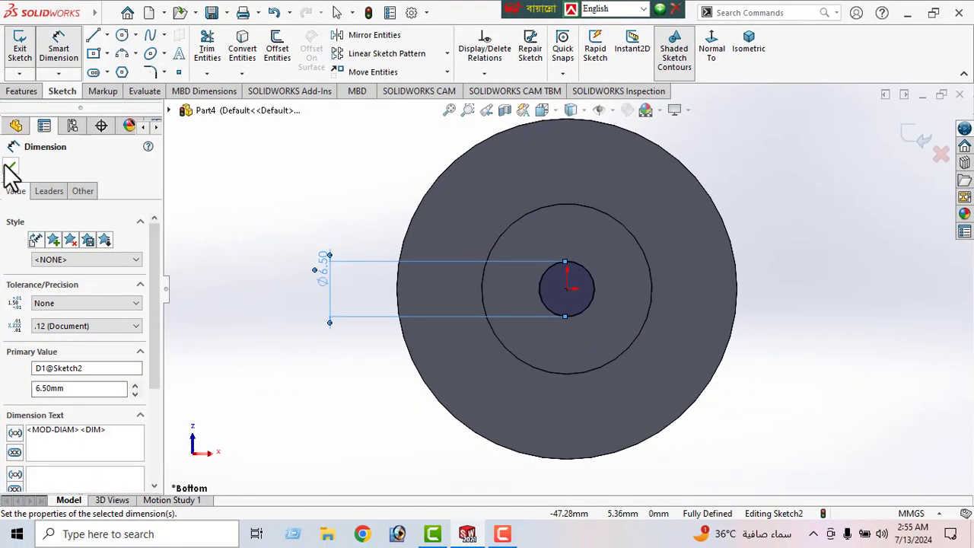
click(12, 169)
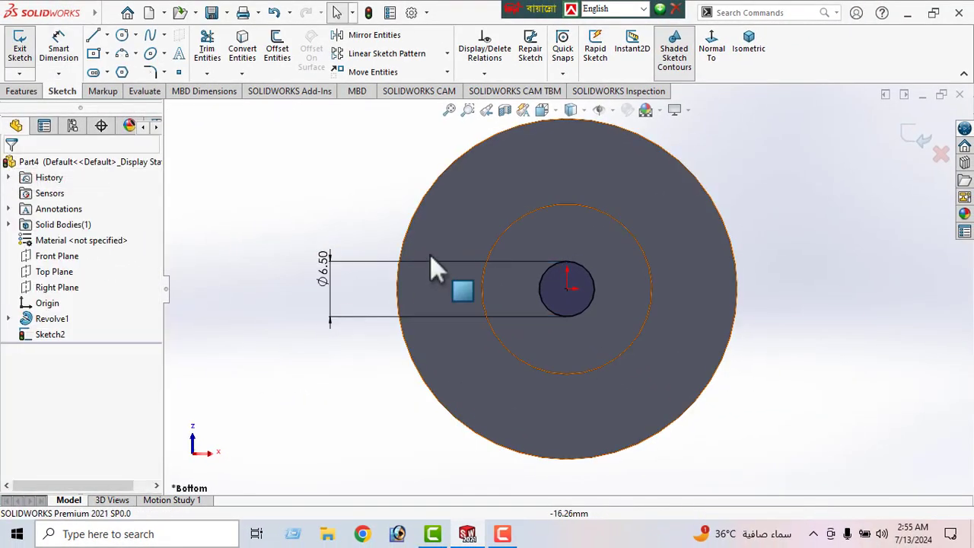
Cut the 6.5 mm circle through the entire part with an Extruded Cut set to Through All
click(750, 46)
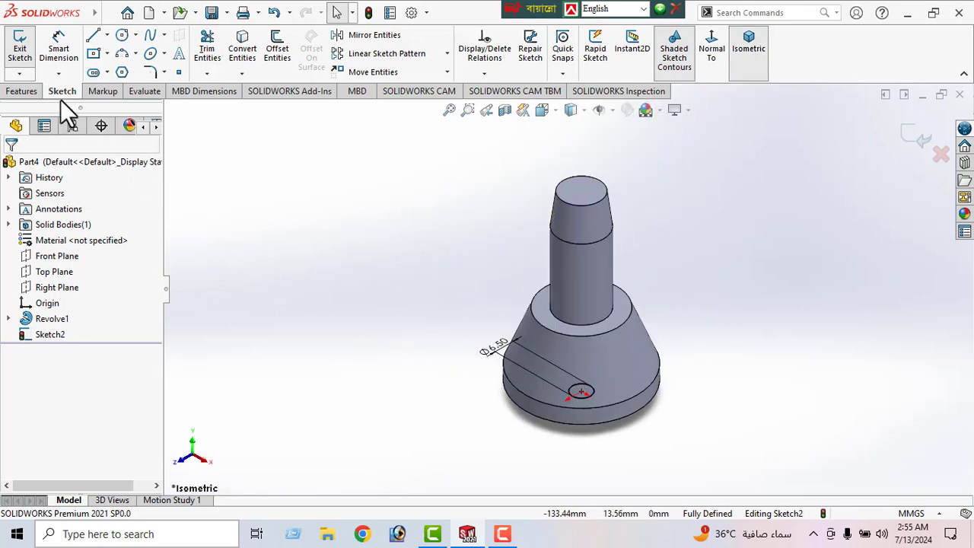
click(23, 91)
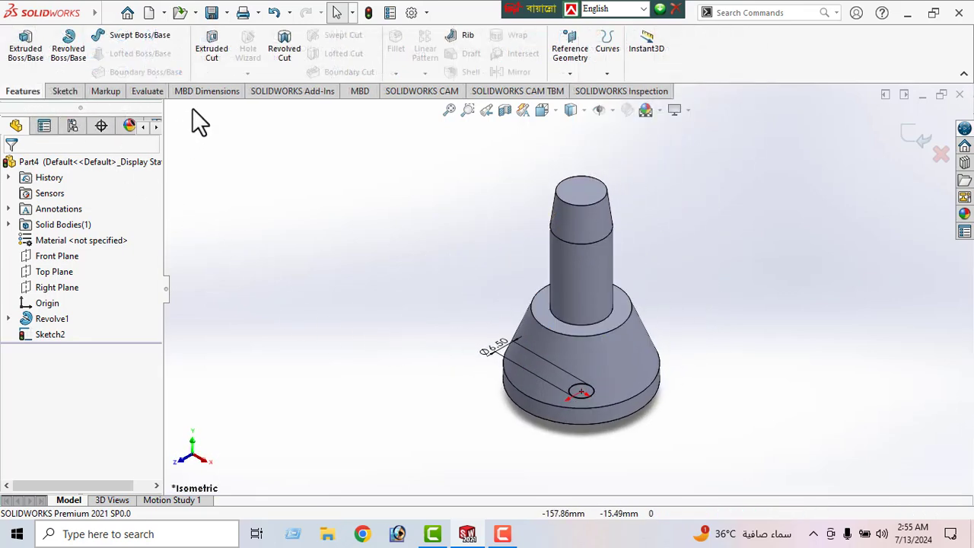
click(212, 49)
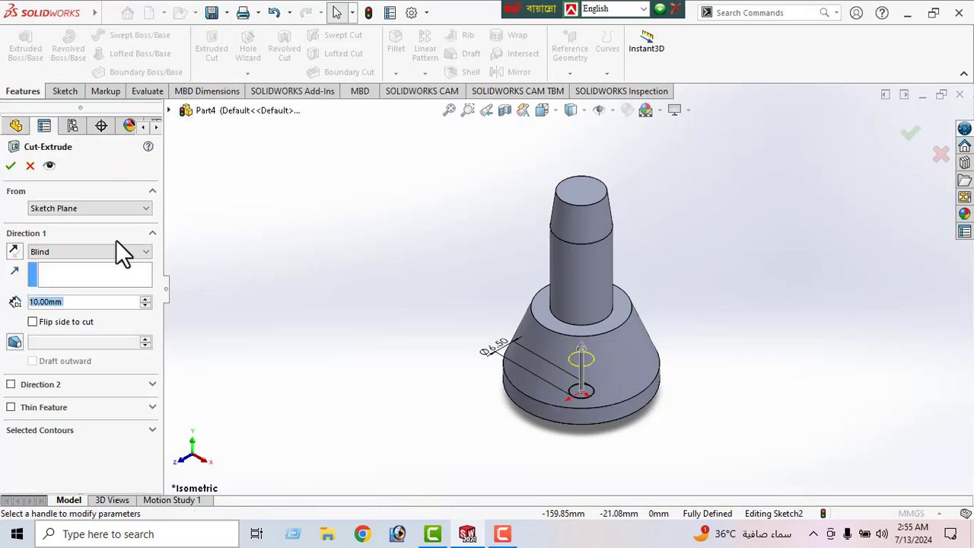
click(55, 252)
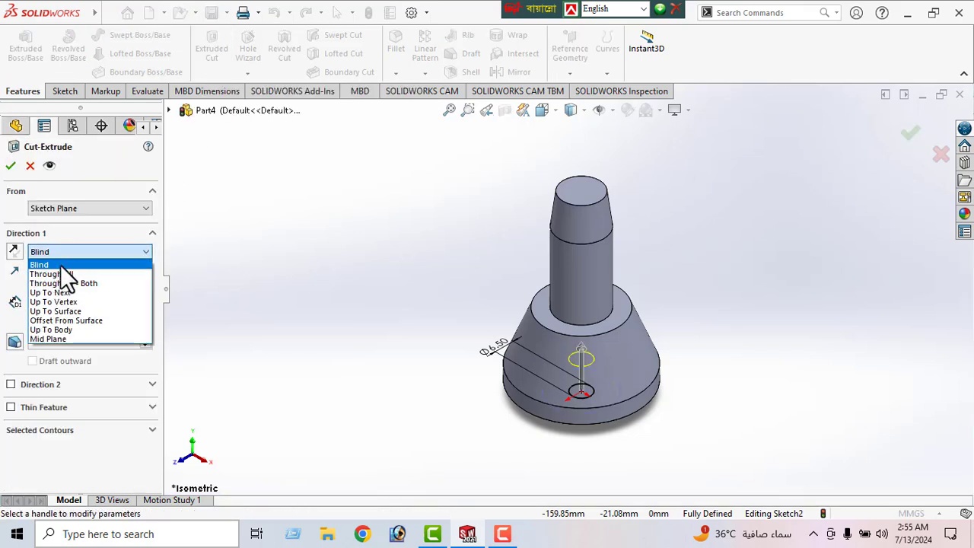
click(57, 272)
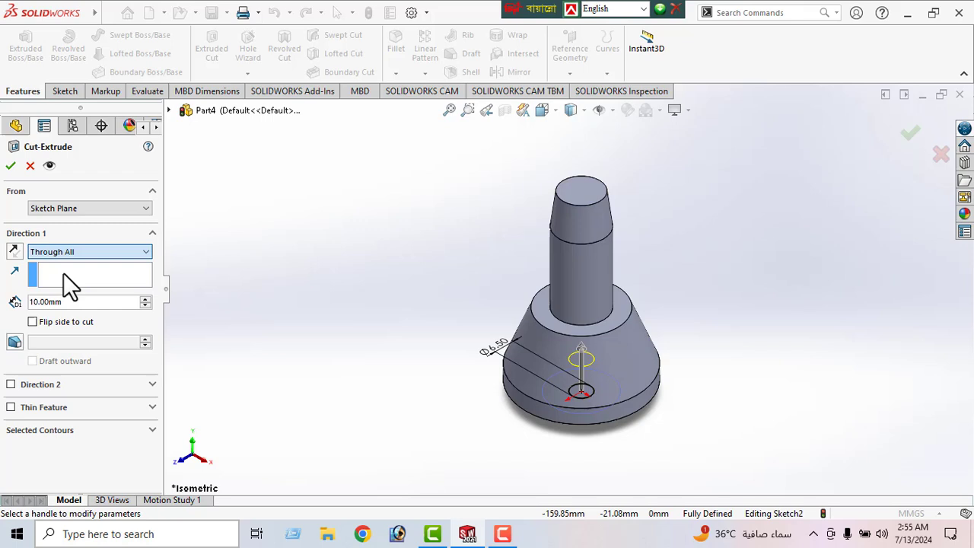
click(10, 166)
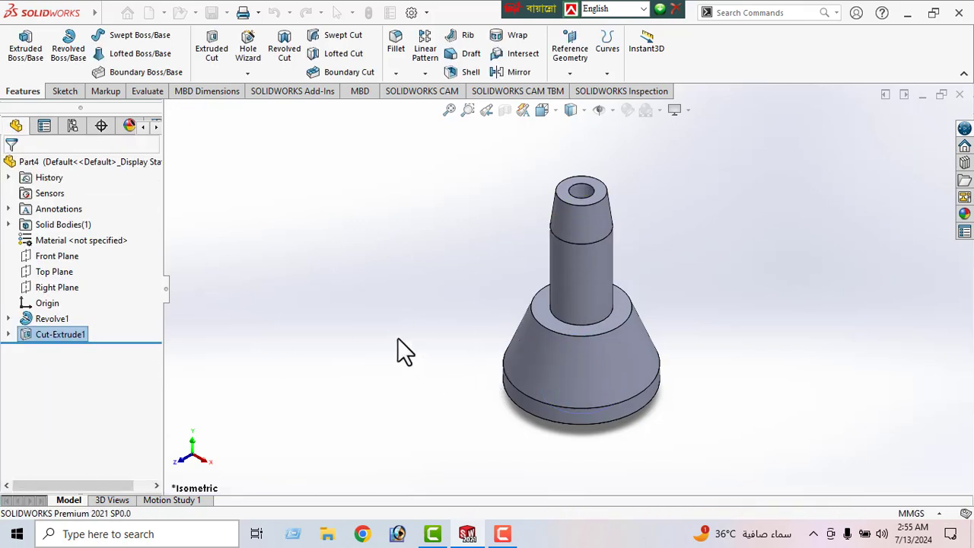
Sketch a circle about 8.6 mm in diameter, centered on the origin, on the ring-shaped top face of the stem
middle_drag(398, 348, 487, 266)
click(619, 232)
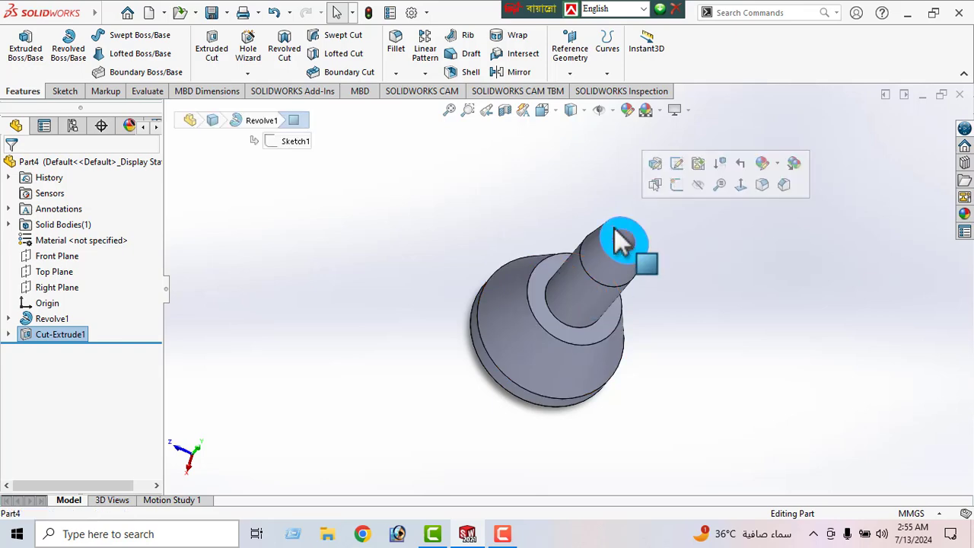
click(740, 185)
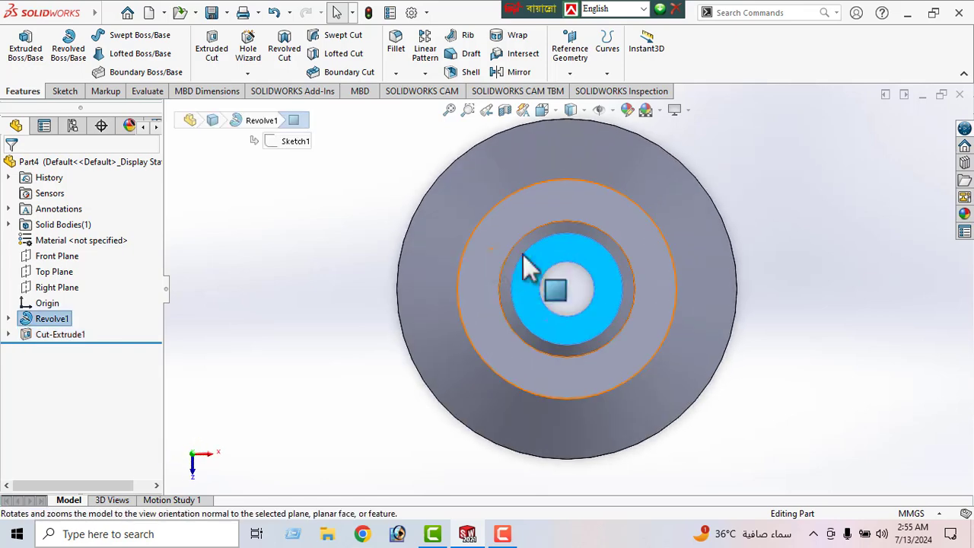
click(64, 92)
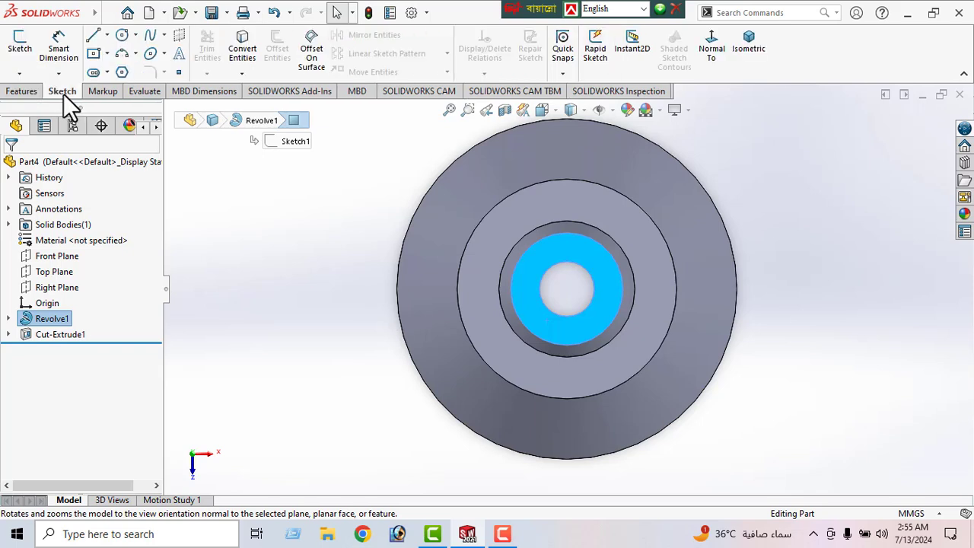
click(122, 36)
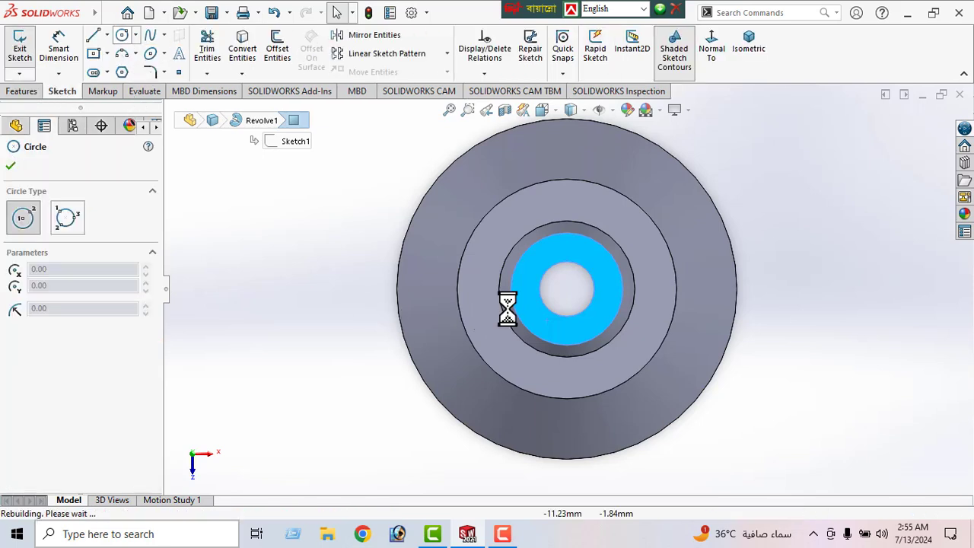
click(567, 290)
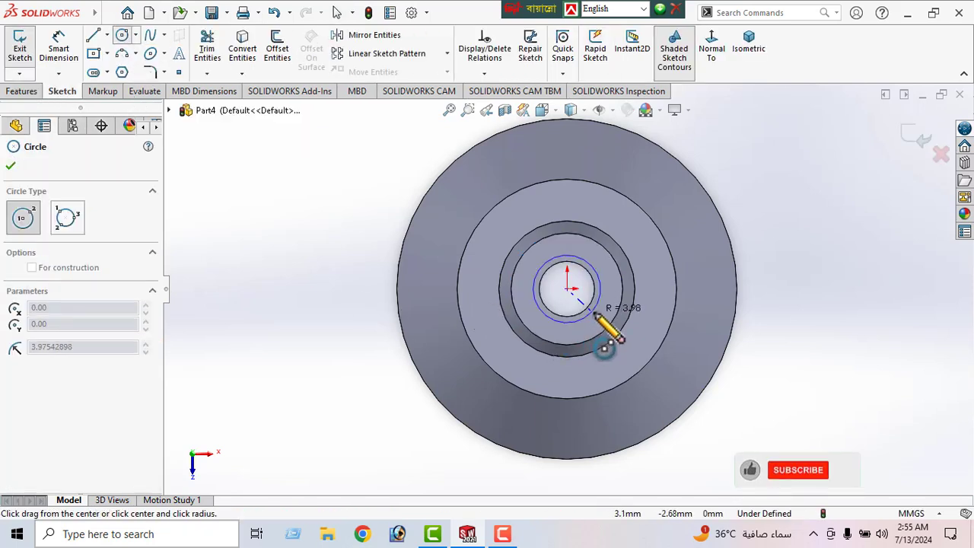
click(592, 313)
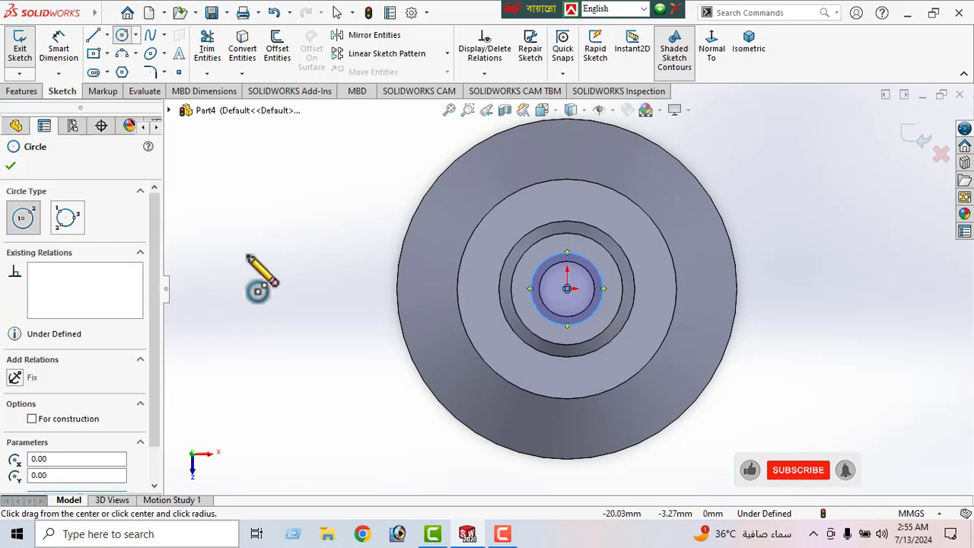
Dimension the circle on the stem's top face with a diameter of 10 mm
click(53, 57)
click(545, 314)
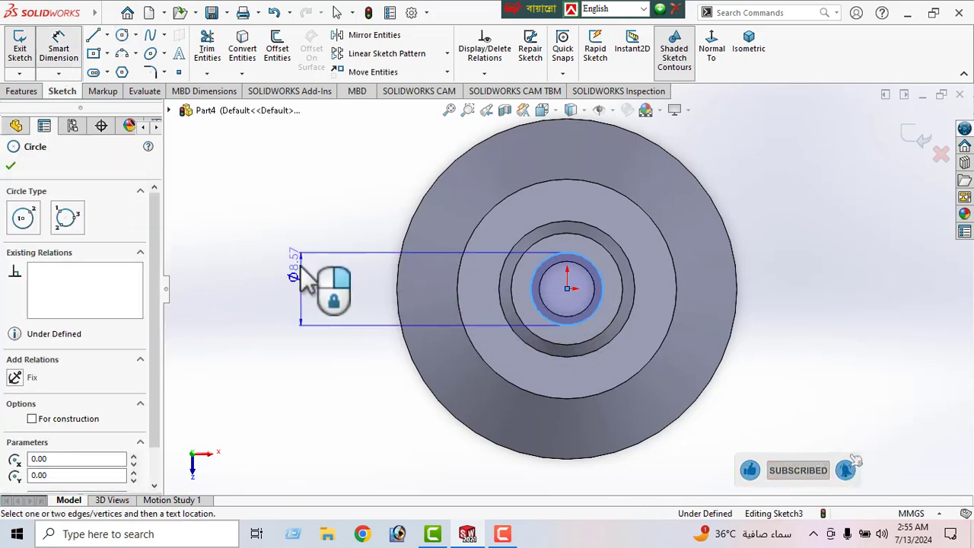
click(302, 304)
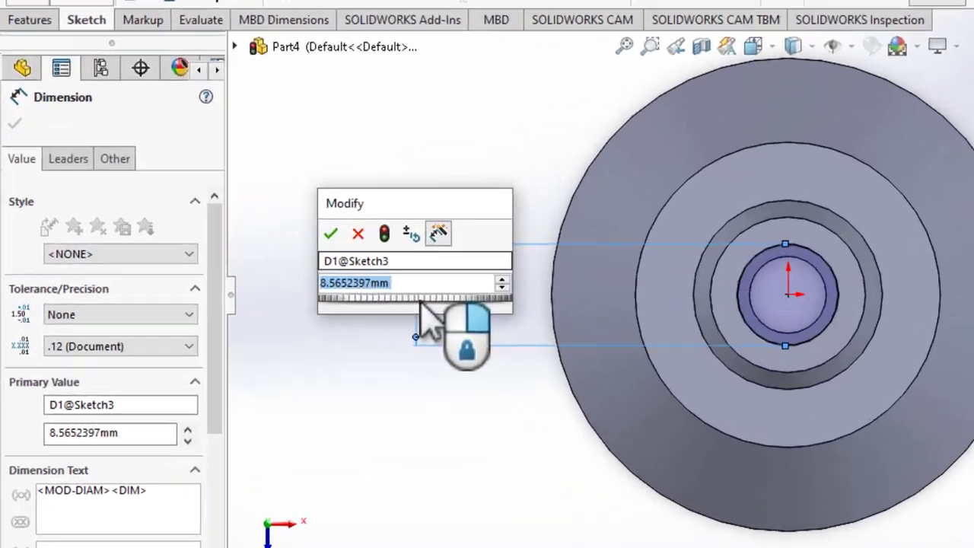
text(10)
key(Return)
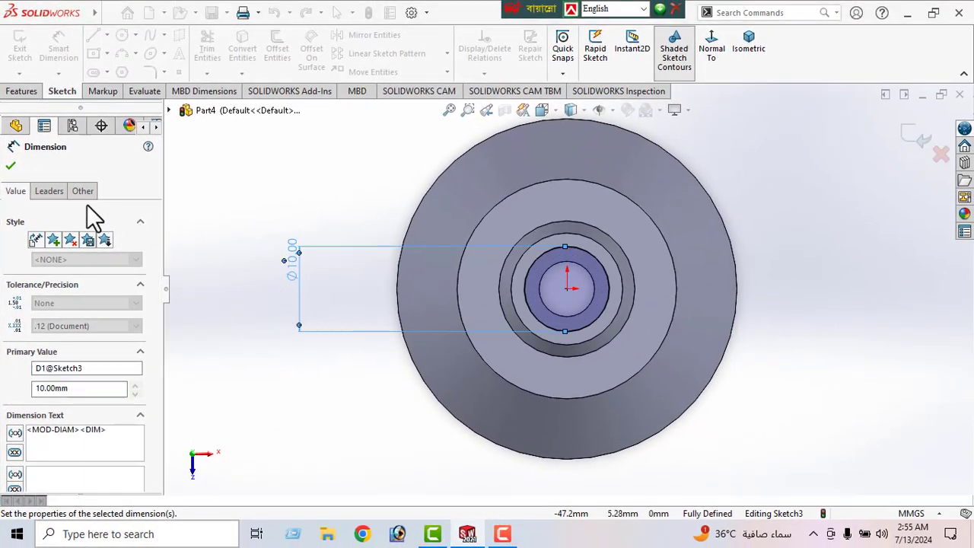
click(10, 166)
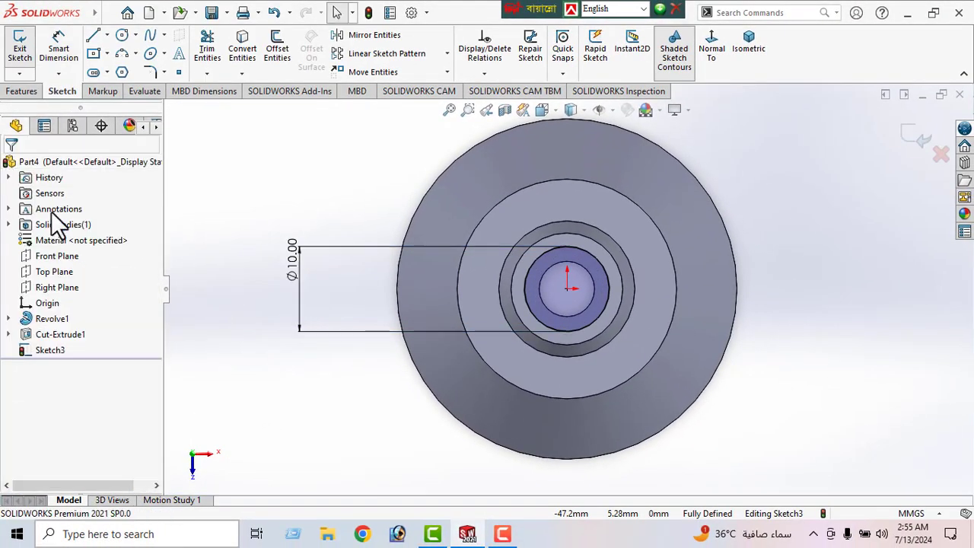
Cut the 10 mm circle into the top of the stem as a blind Extruded Cut 8.8 mm deep
click(750, 47)
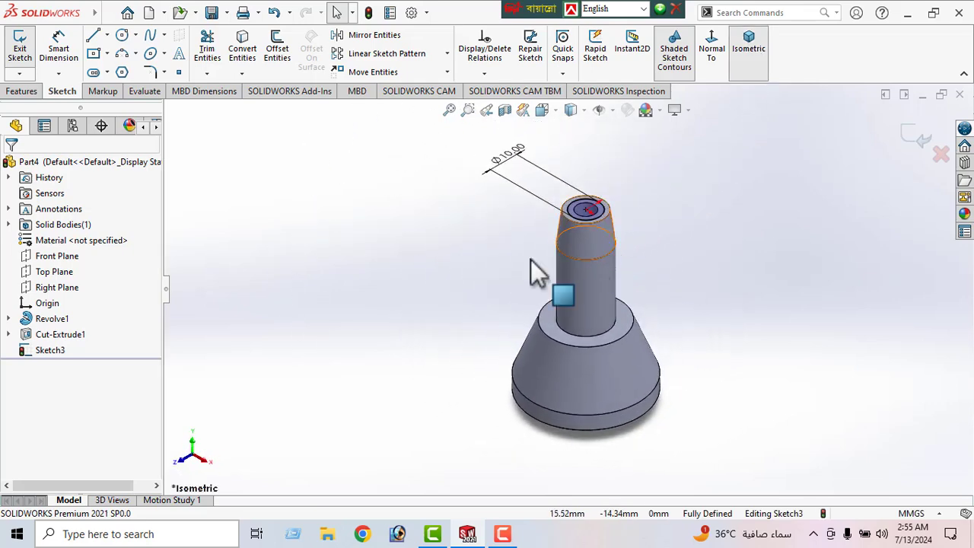
click(21, 91)
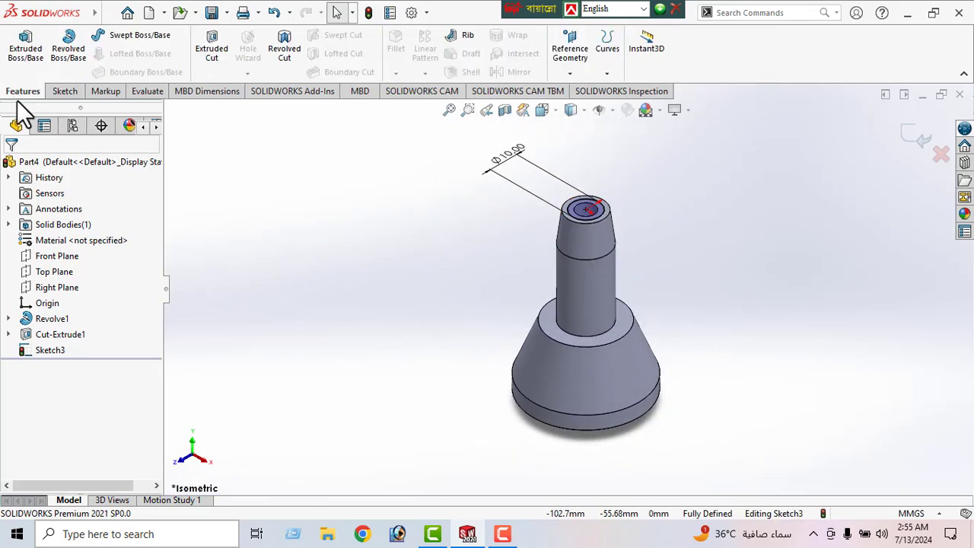
click(211, 49)
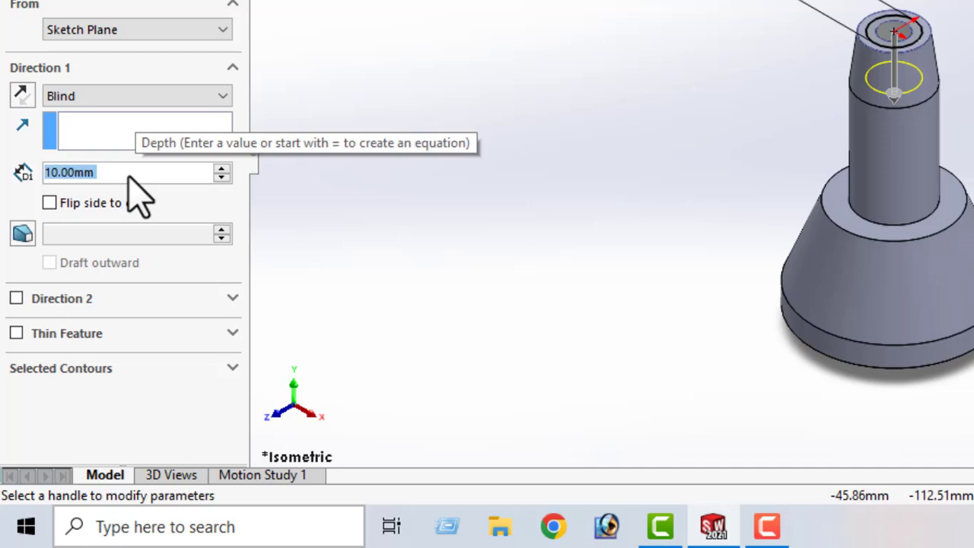
text(8.8)
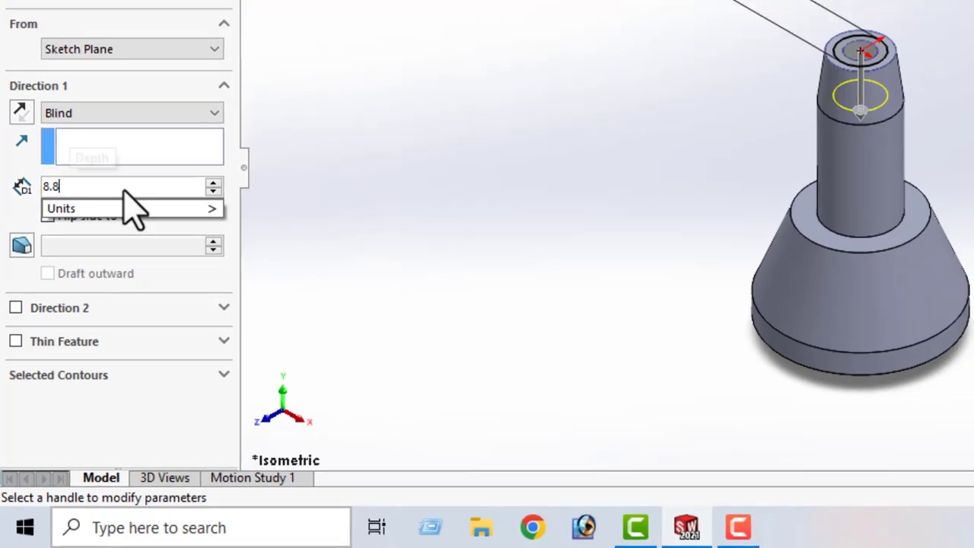
mouse_move(148, 207)
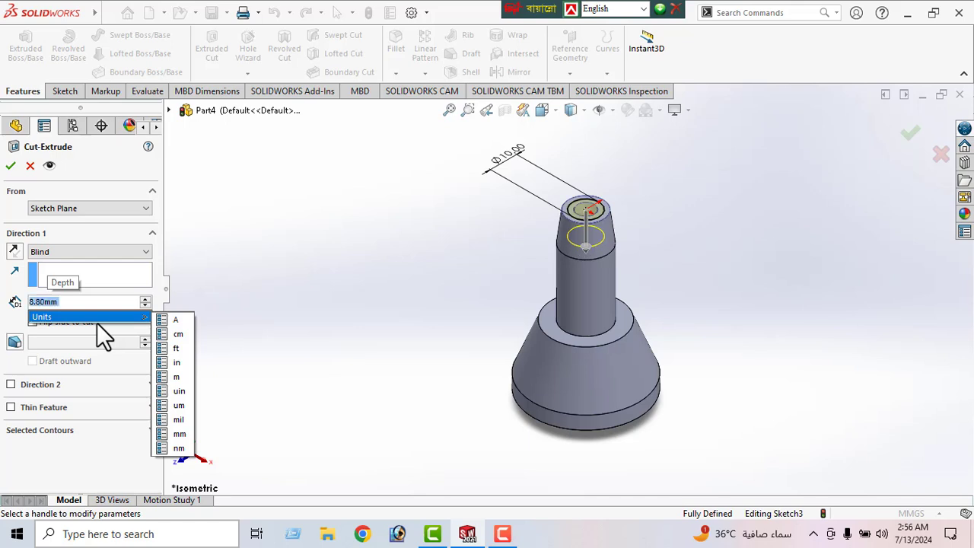
click(11, 167)
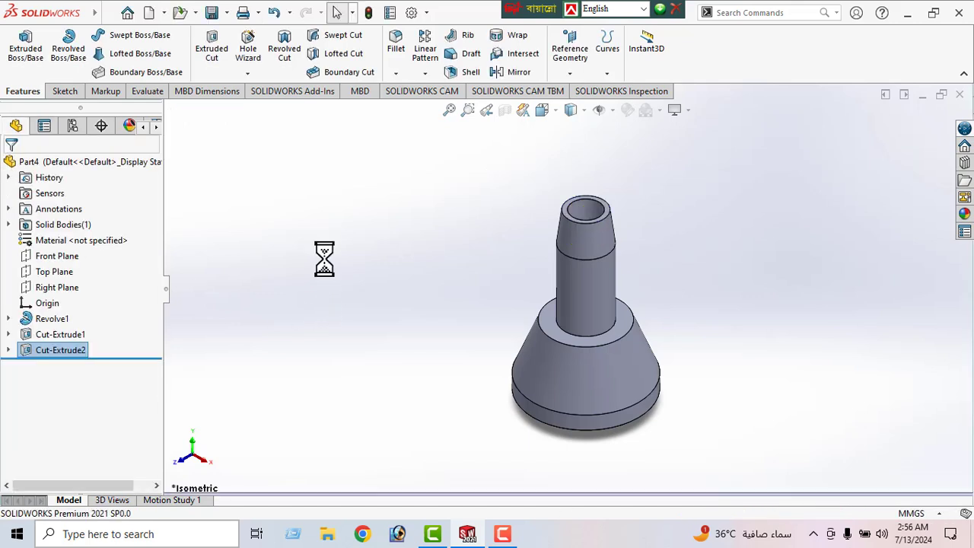
Chamfer the inner edge of the 10 mm bore at the stem's top with a 0.5 mm distance and 45° angle
middle_drag(324, 258, 416, 369)
middle_drag(555, 329, 540, 272)
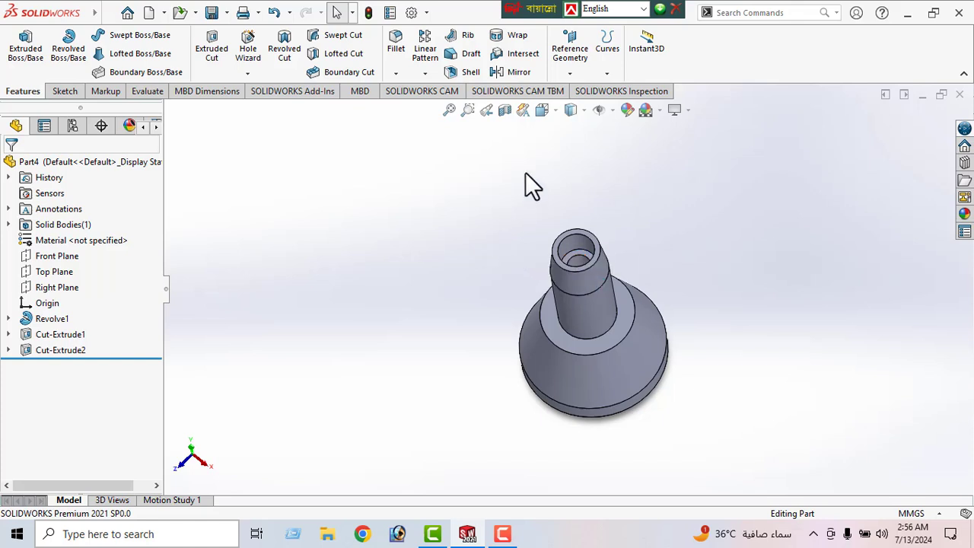
click(397, 74)
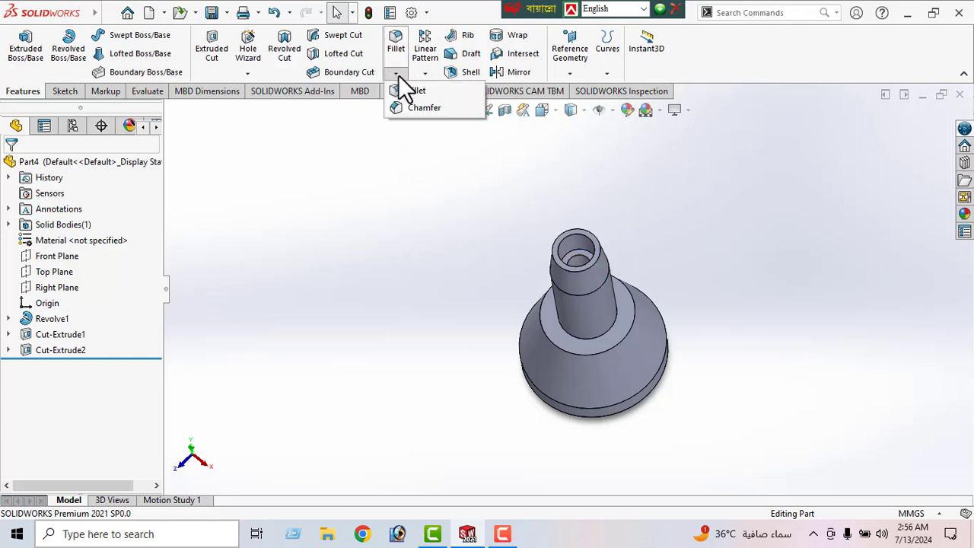
click(420, 108)
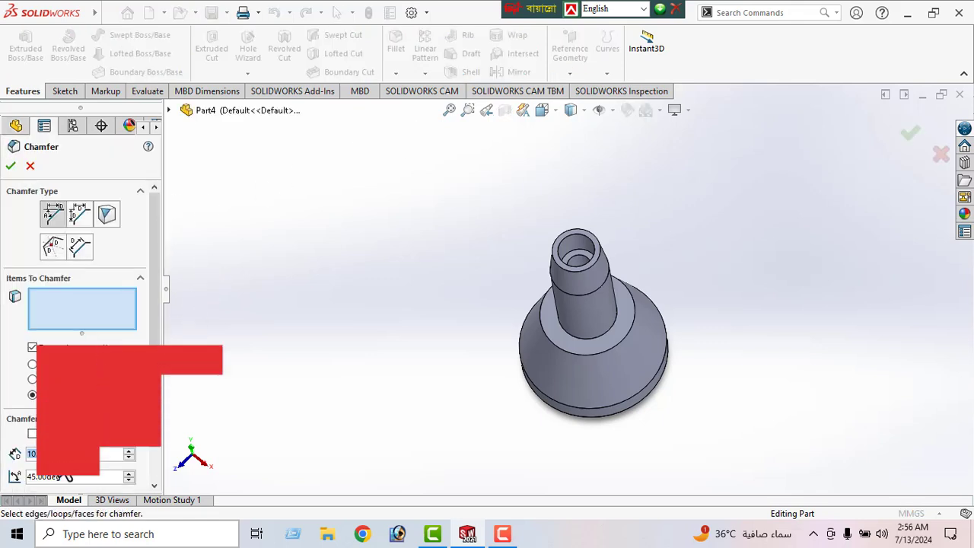
scroll(155, 403, down, 1)
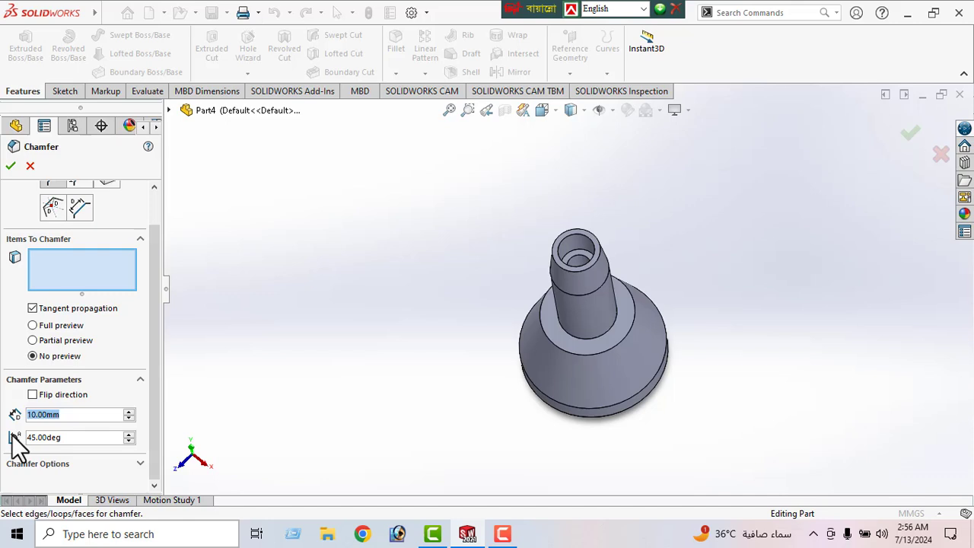
text(0.5)
key(Return)
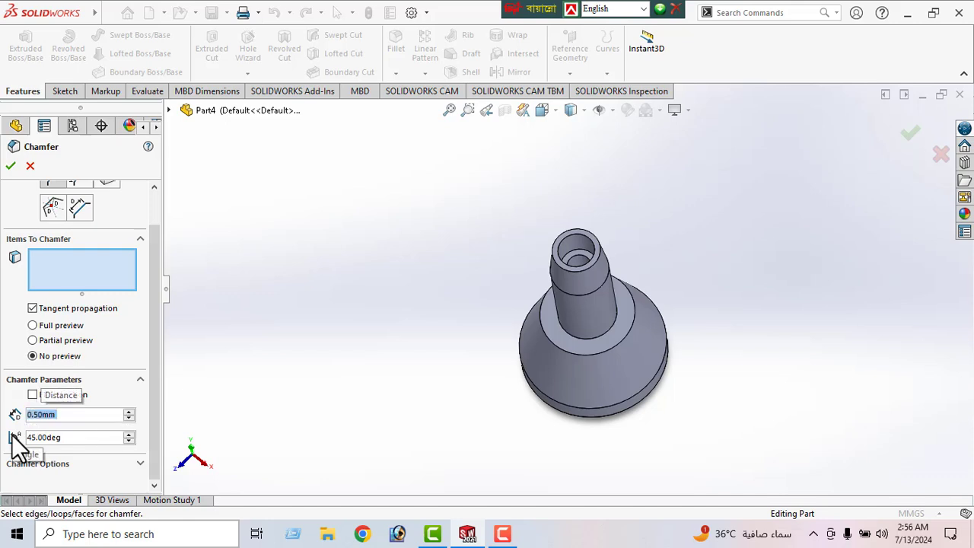
click(575, 249)
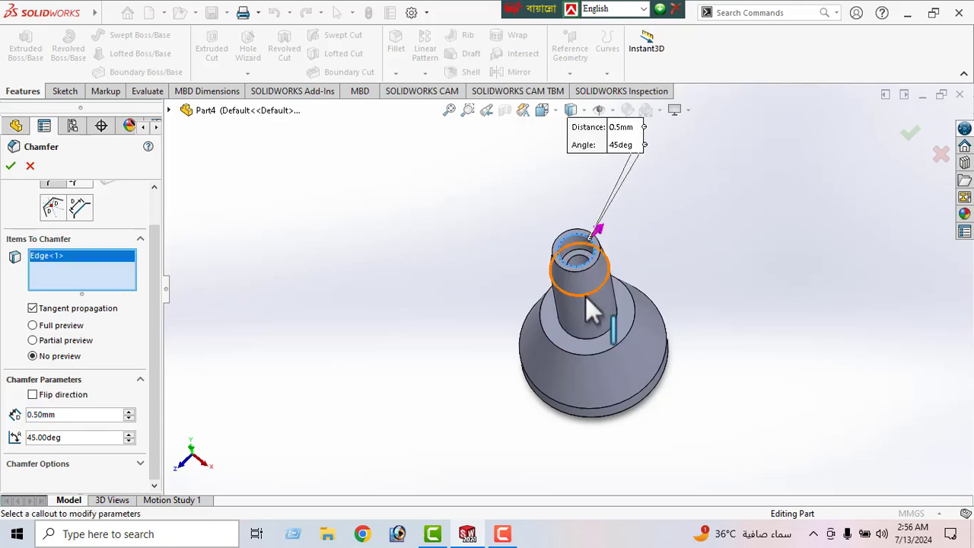
middle_drag(576, 304, 632, 284)
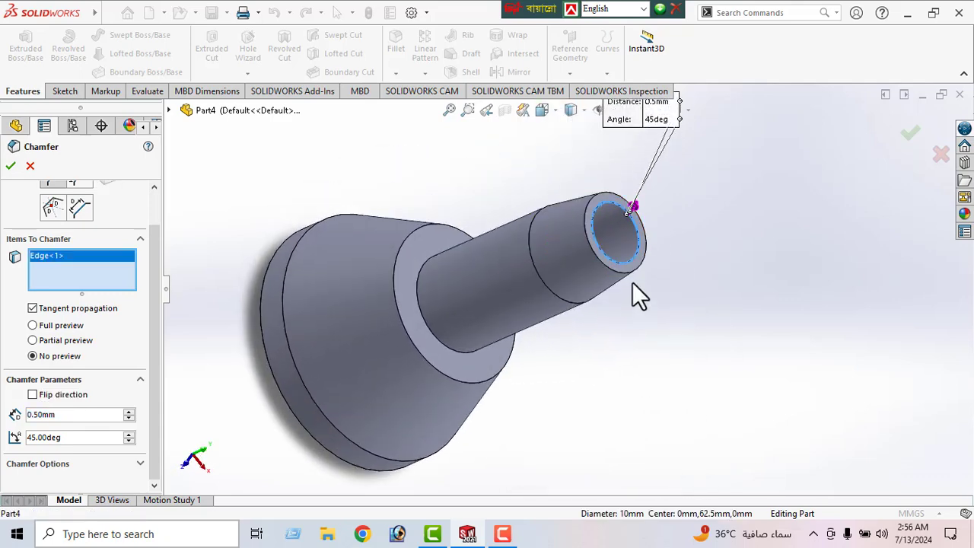
click(10, 168)
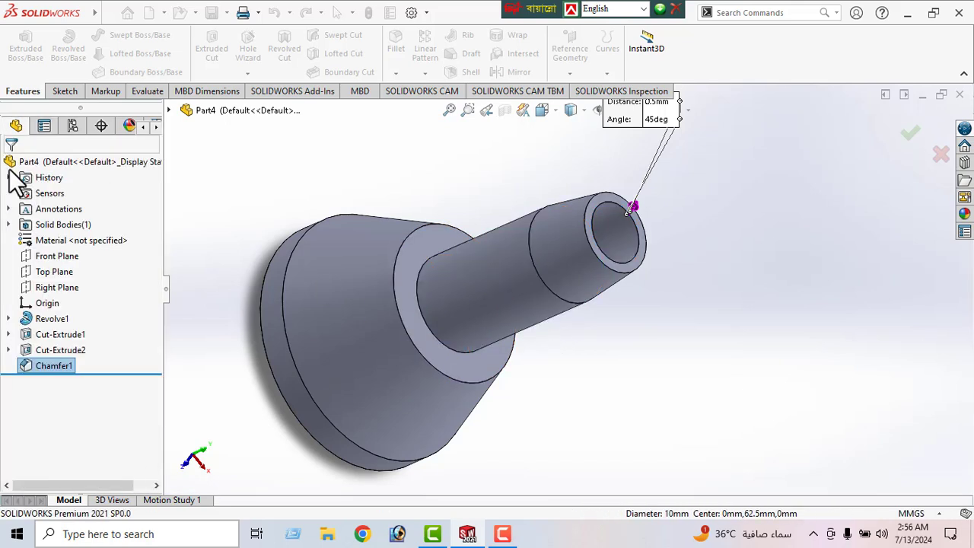
Chamfer the through hole's edge at the floor of the 10 mm counterbore with a 1.65 mm distance and 45° angle
middle_drag(614, 272, 594, 270)
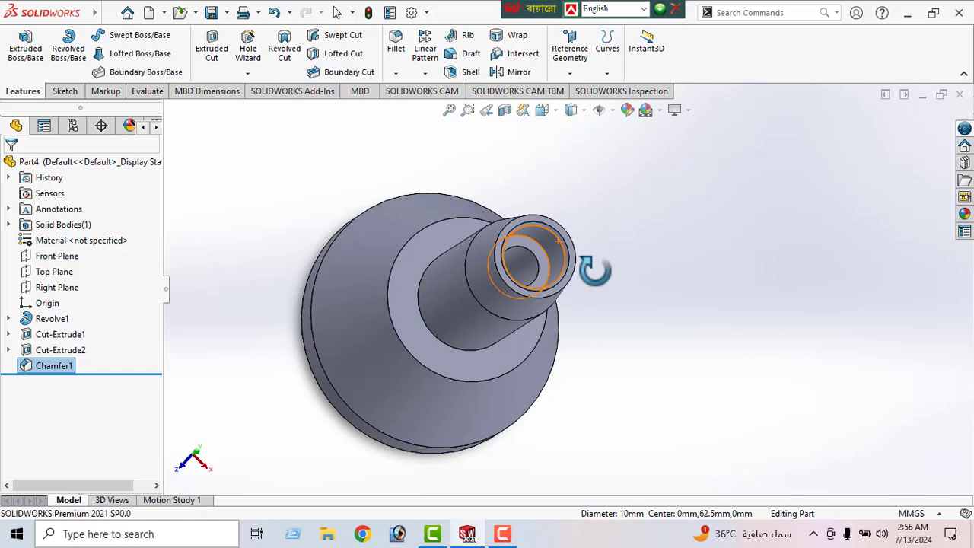
click(395, 73)
click(415, 108)
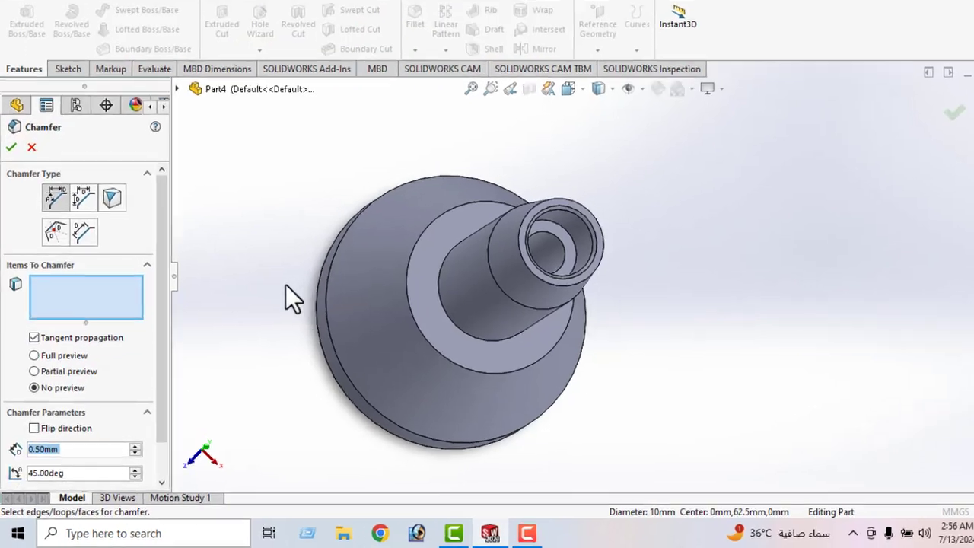
scroll(289, 202, down, 2)
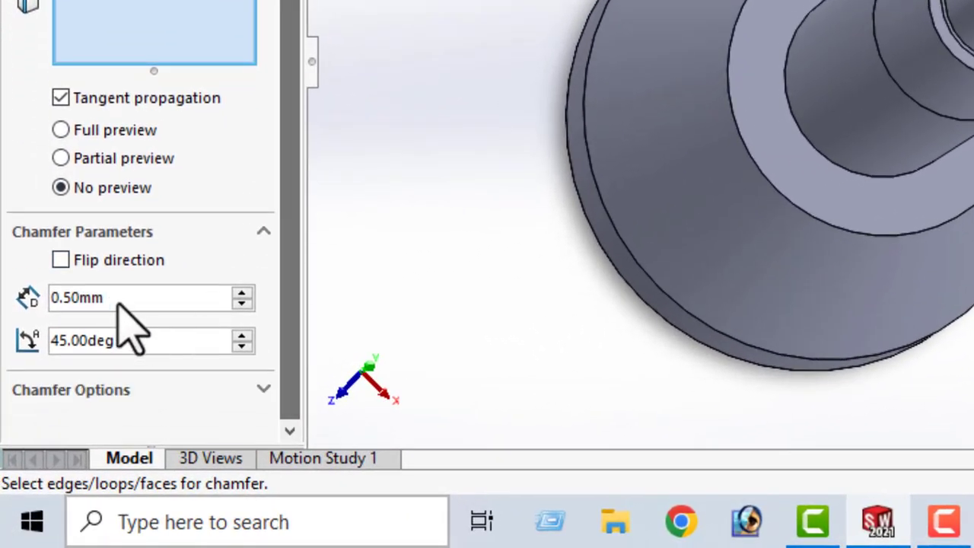
drag(120, 291, 54, 308)
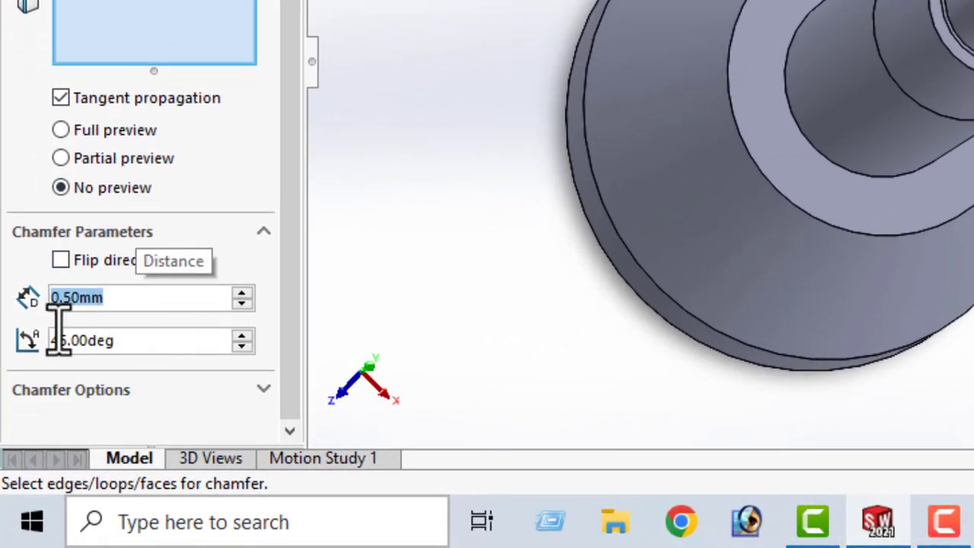
text(1.65)
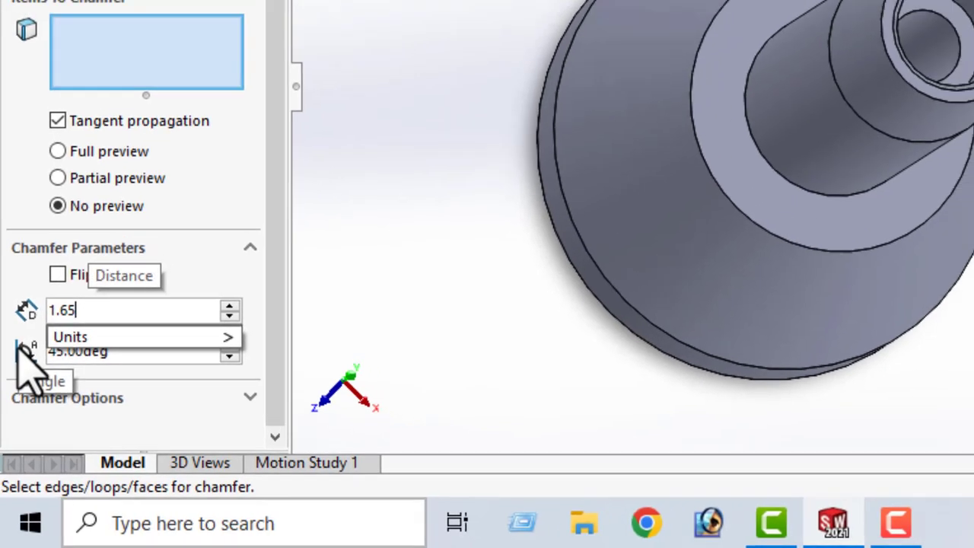
key(Return)
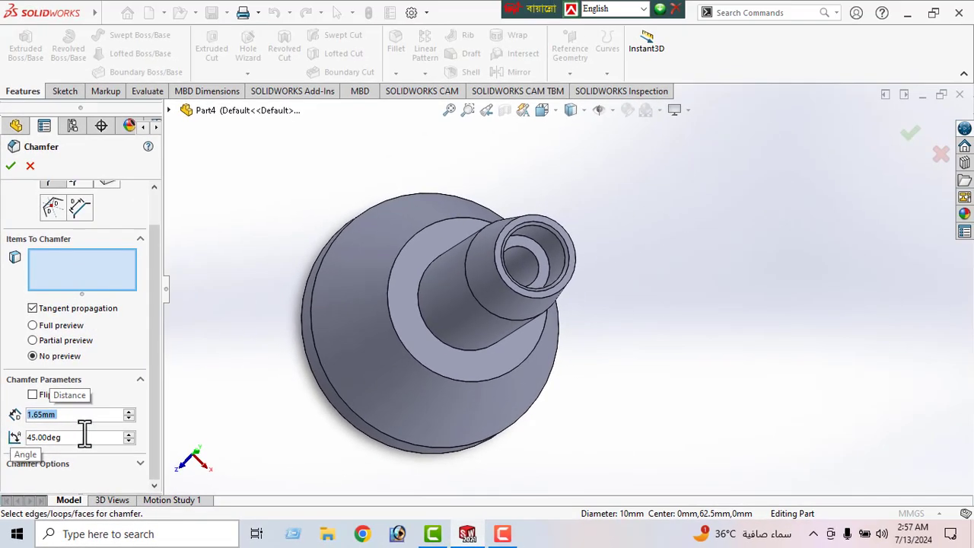
click(528, 253)
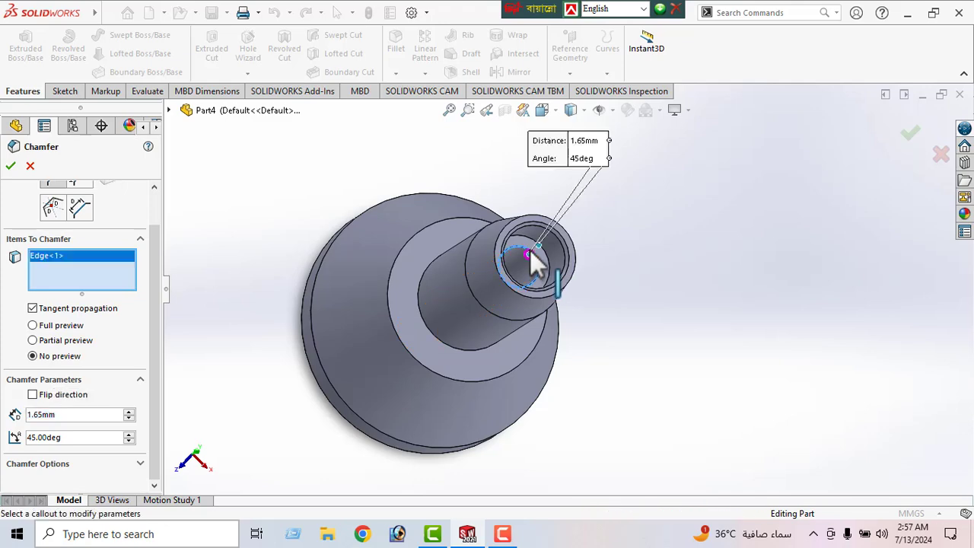
click(10, 168)
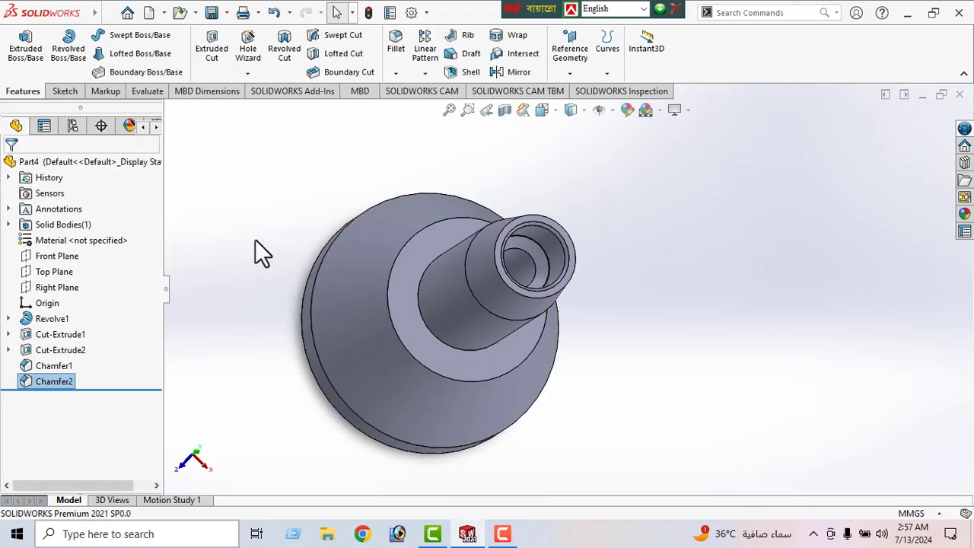
Create a planar section view of the part on the Front Plane with a 0 mm offset
middle_drag(342, 259, 548, 388)
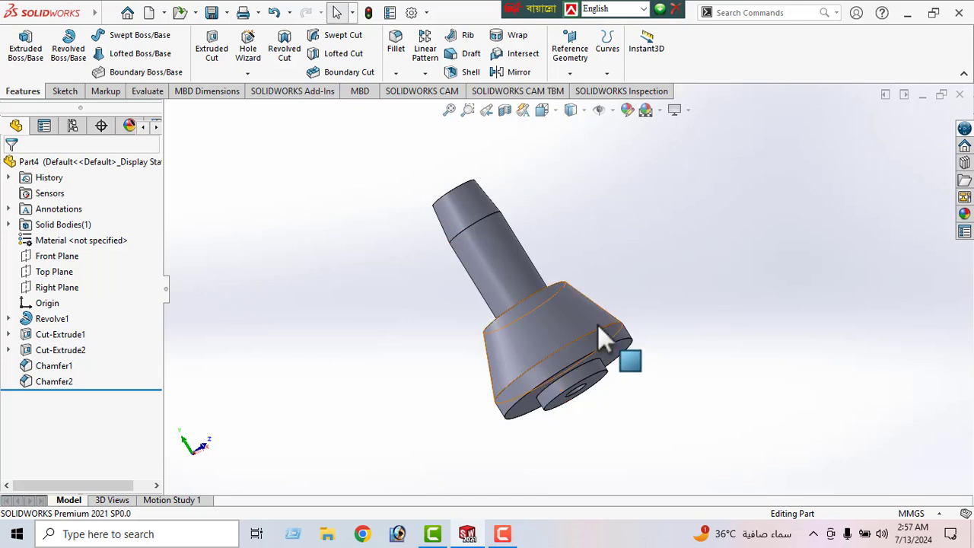
click(64, 91)
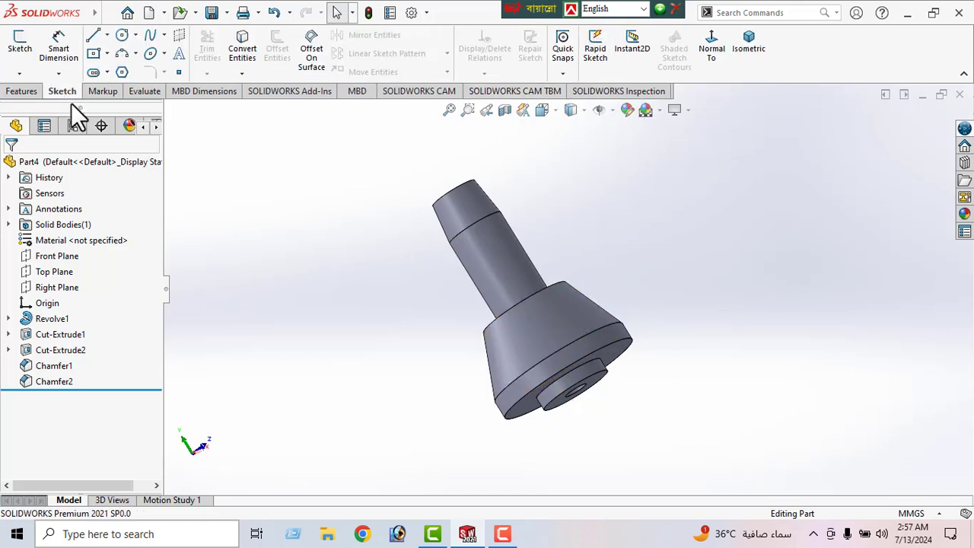
click(711, 40)
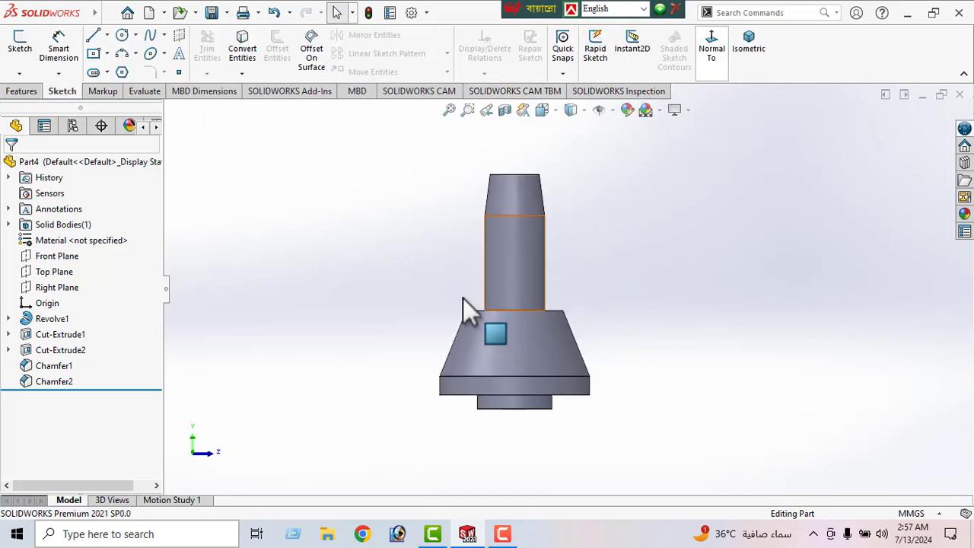
click(505, 111)
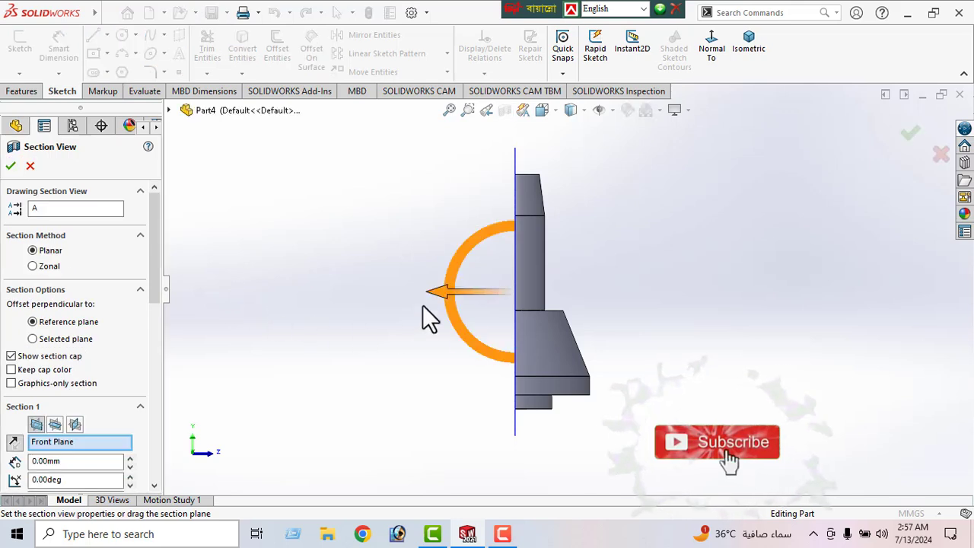
middle_drag(426, 304, 536, 286)
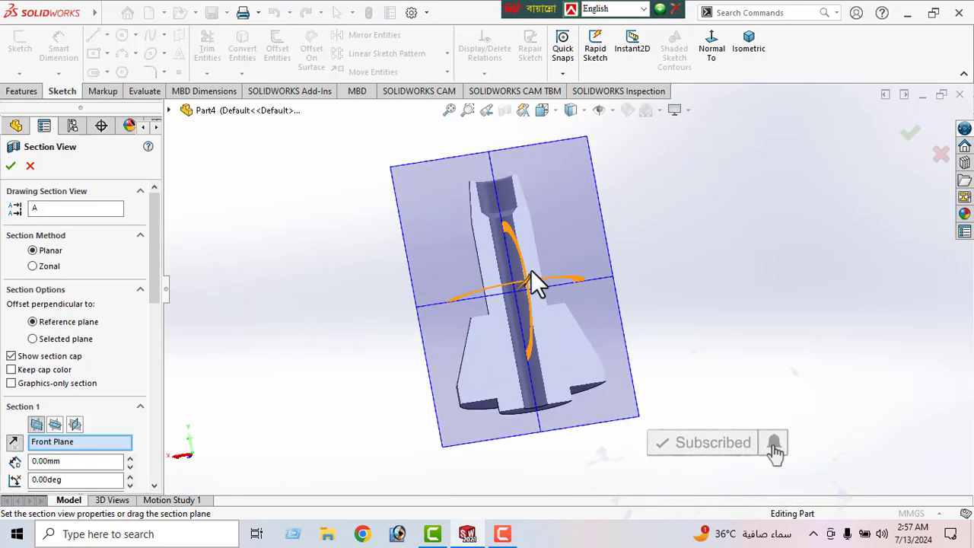
click(11, 165)
Inspect the chamfered step between the counterbore and the through hole in the section, and restore the unsectioned isometric view
middle_drag(377, 241, 406, 369)
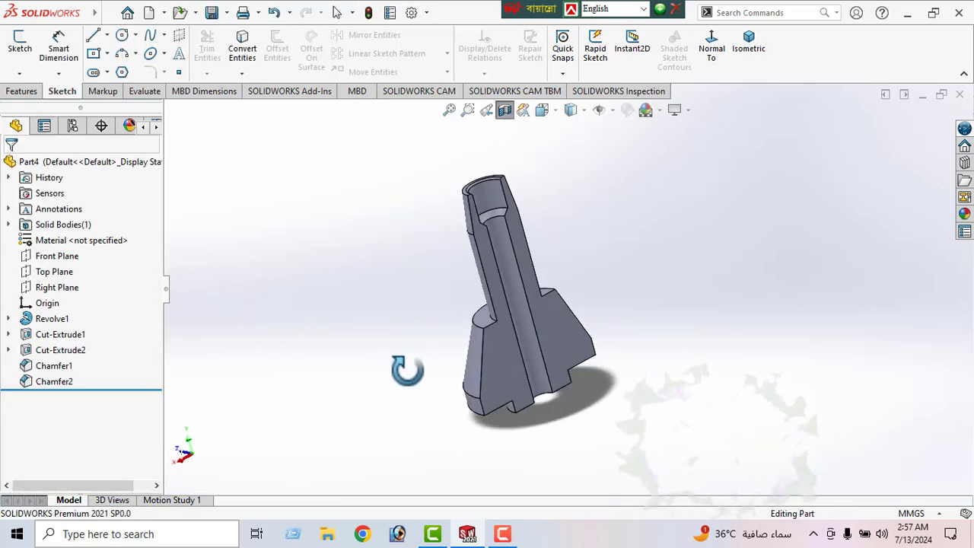
scroll(505, 240, down, 5)
middle_drag(501, 207, 532, 266)
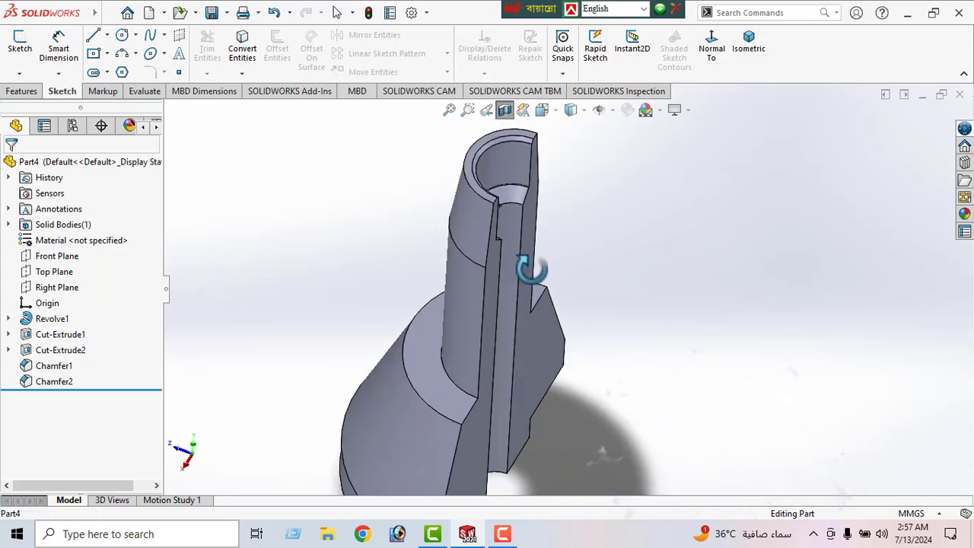
middle_drag(514, 202, 522, 164)
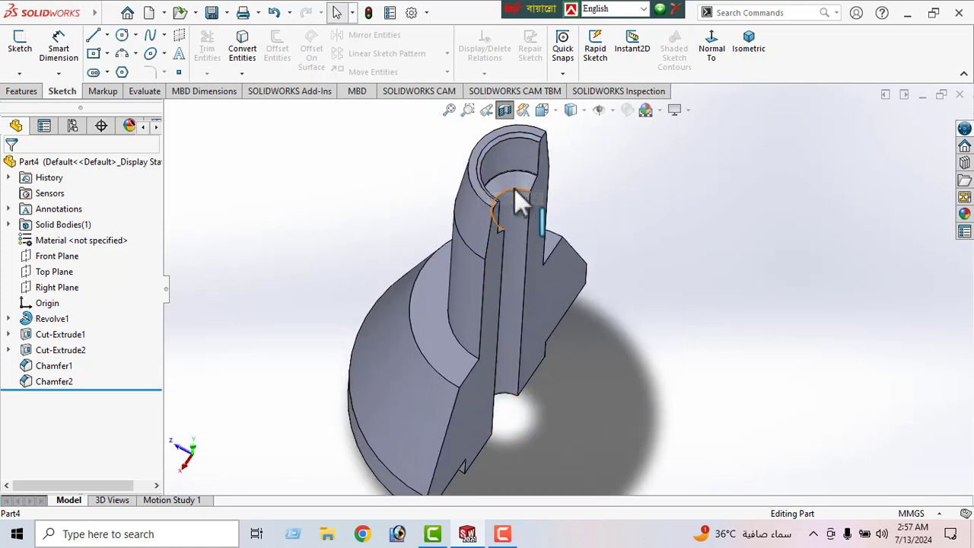
middle_drag(522, 250, 536, 332)
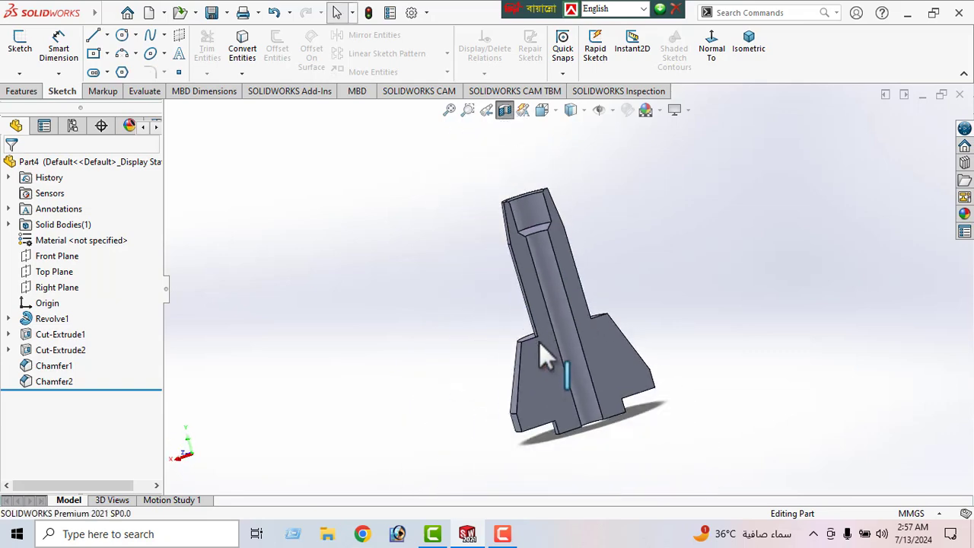
scroll(547, 384, up, 3)
middle_drag(555, 402, 635, 187)
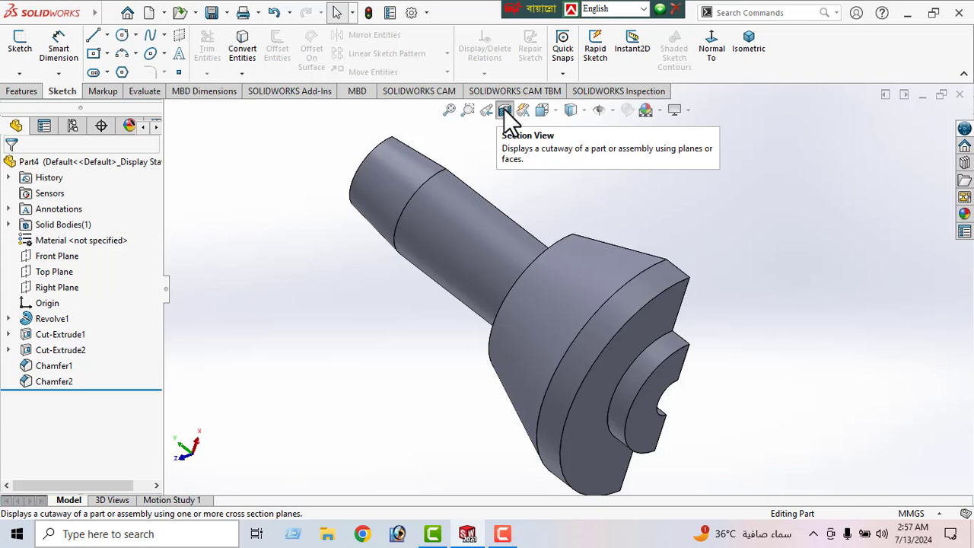
middle_drag(598, 277, 509, 358)
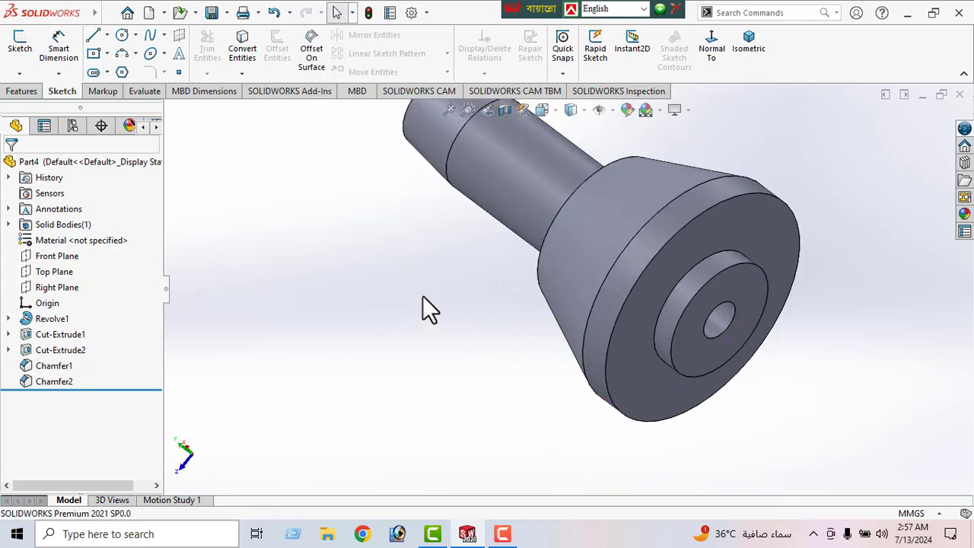
click(745, 57)
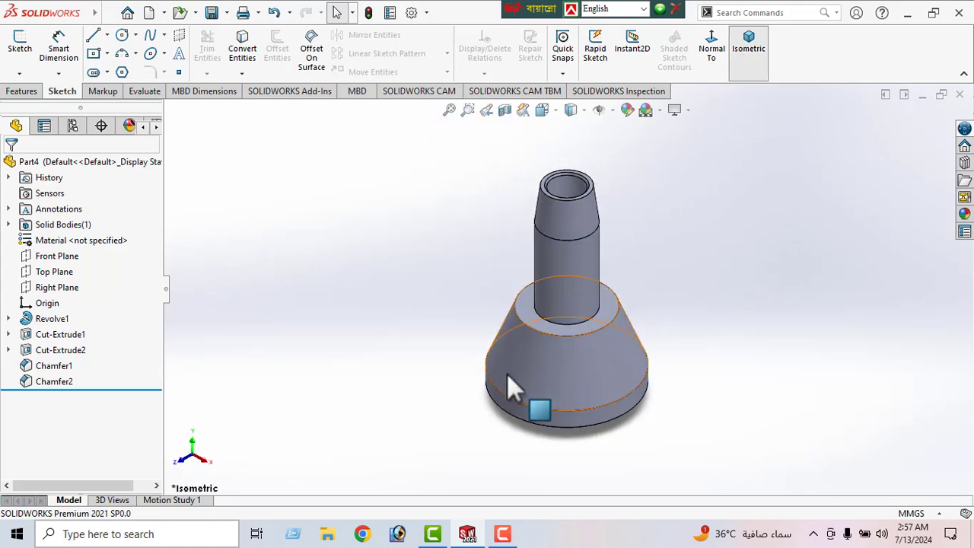
Open the Metal category of the appearance library
middle_drag(508, 375, 664, 340)
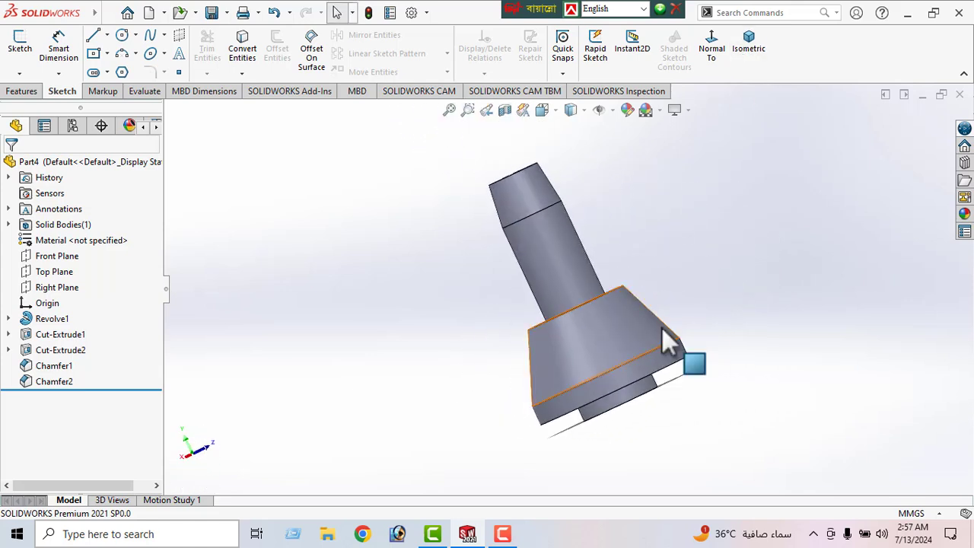
click(963, 214)
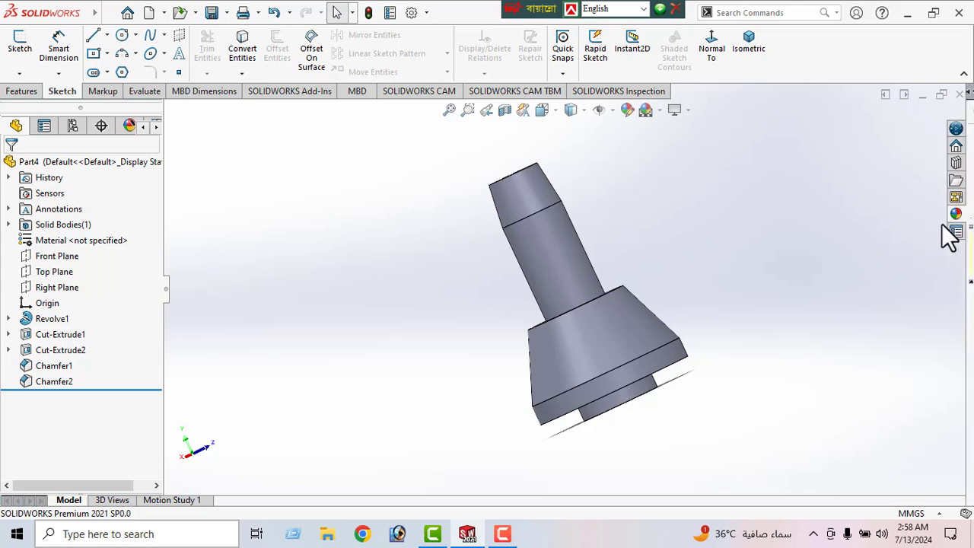
click(956, 215)
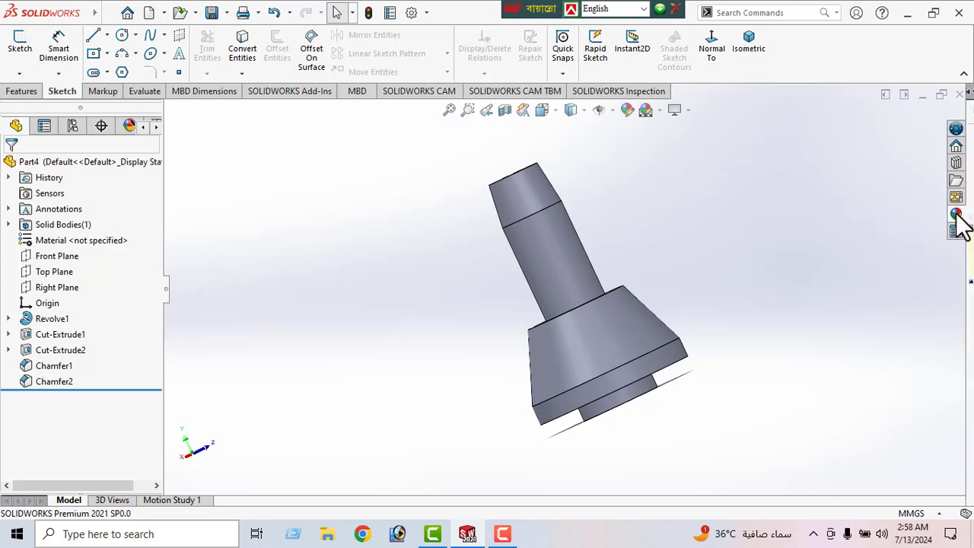
drag(765, 328, 789, 328)
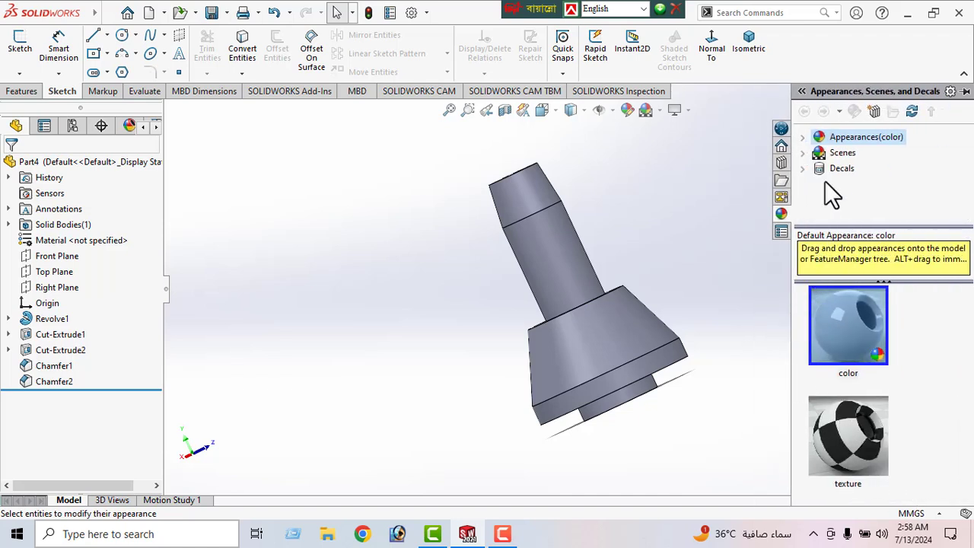
click(803, 137)
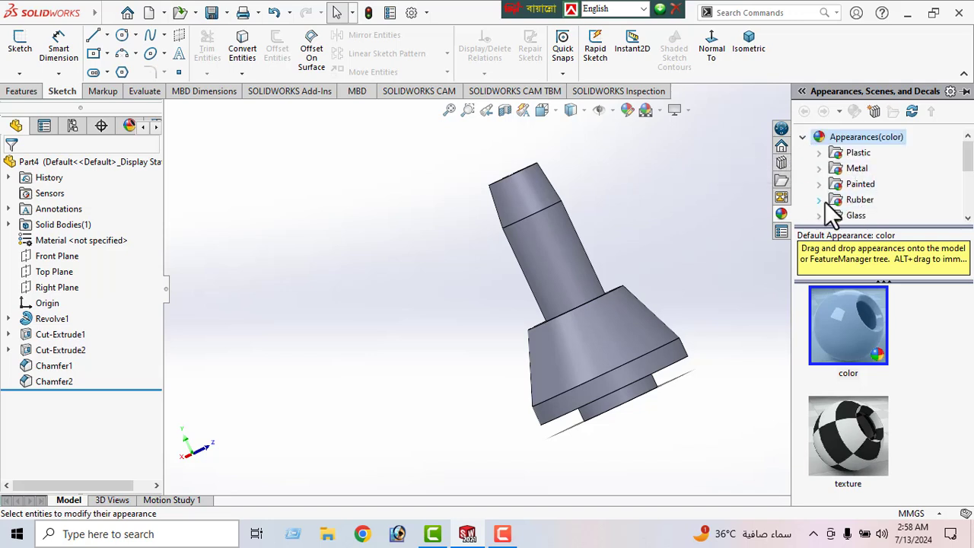
click(818, 168)
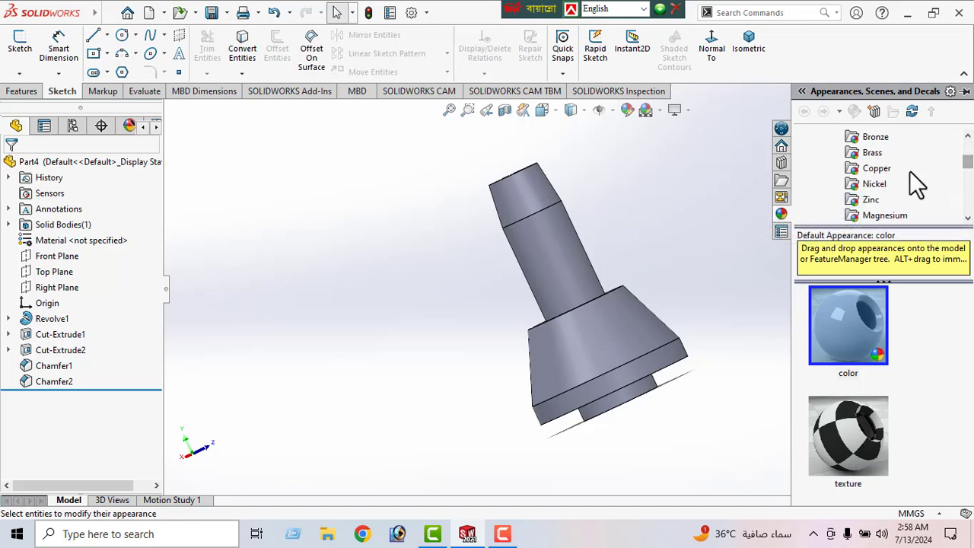
Apply the wrought copper appearance to the part
click(876, 168)
scroll(887, 396, down, 5)
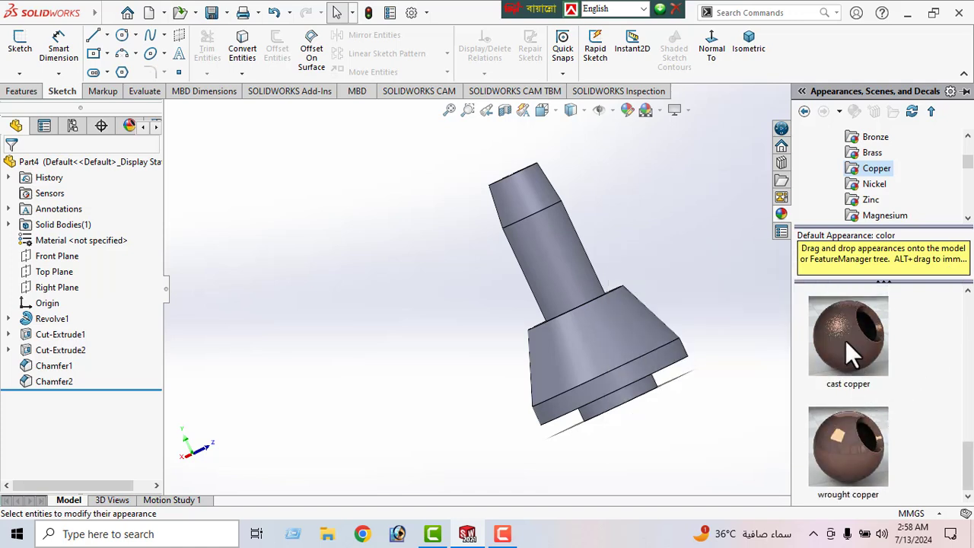
drag(858, 458, 625, 351)
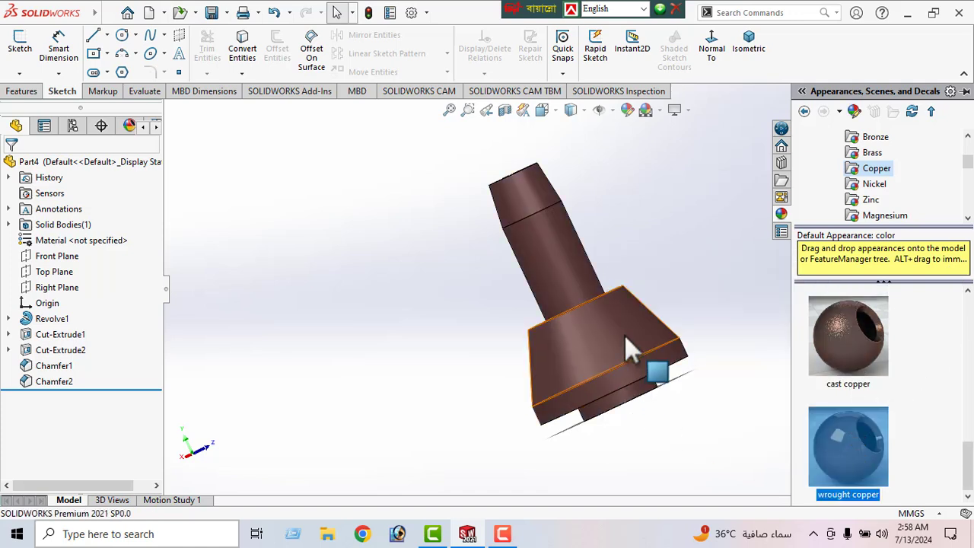
middle_drag(625, 351, 702, 384)
drag(702, 385, 505, 371)
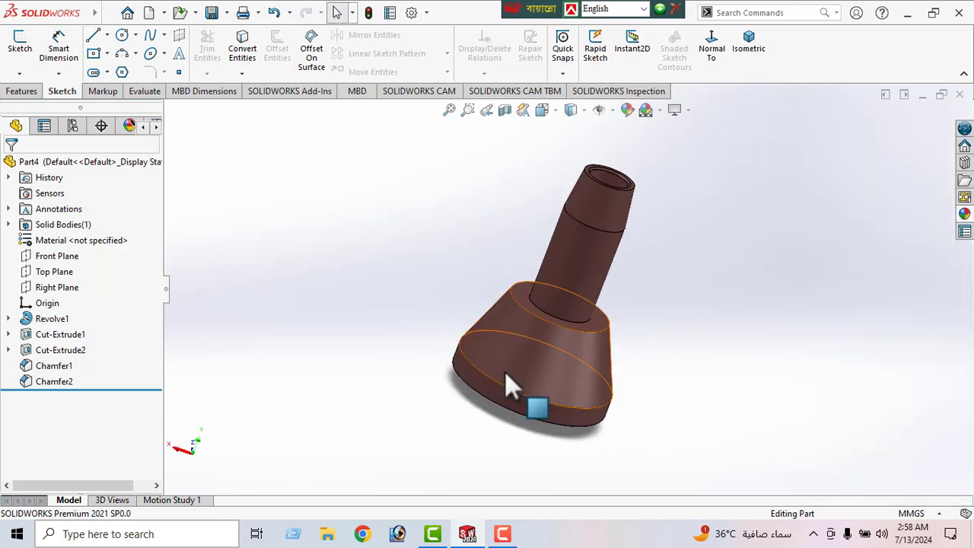
middle_drag(505, 370, 857, 272)
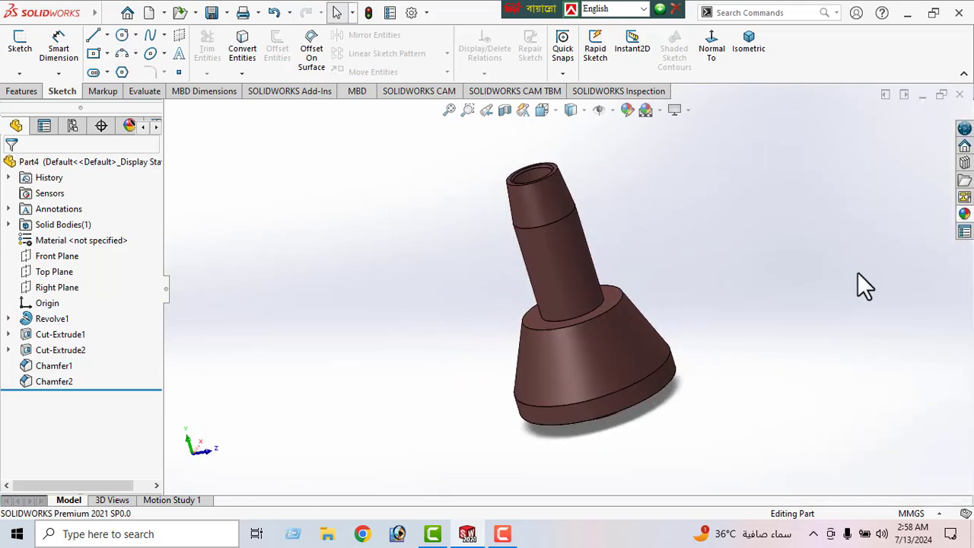
Try the polished nickel appearance on the part and replace it with brushed nickel
click(963, 214)
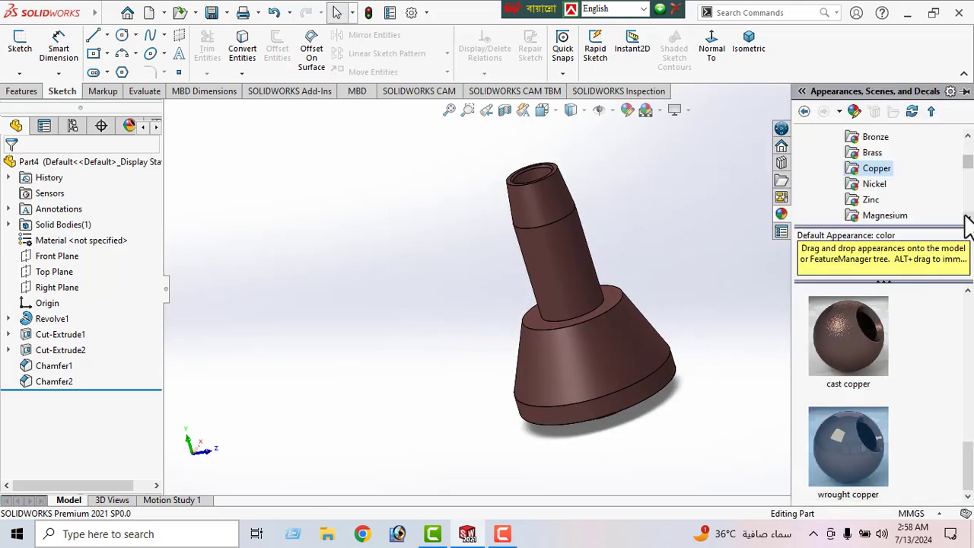
click(876, 187)
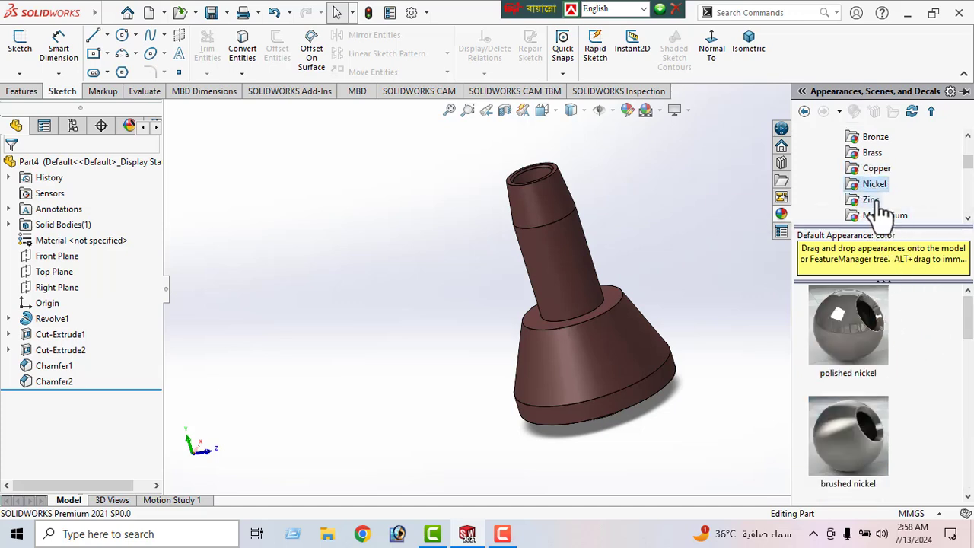
double_click(866, 323)
mouse_move(690, 269)
middle_down()
mouse_move(696, 326)
mouse_move(587, 401)
mouse_move(502, 428)
mouse_move(655, 242)
mouse_move(769, 343)
mouse_move(668, 319)
mouse_move(743, 174)
middle_up()
double_click(837, 429)
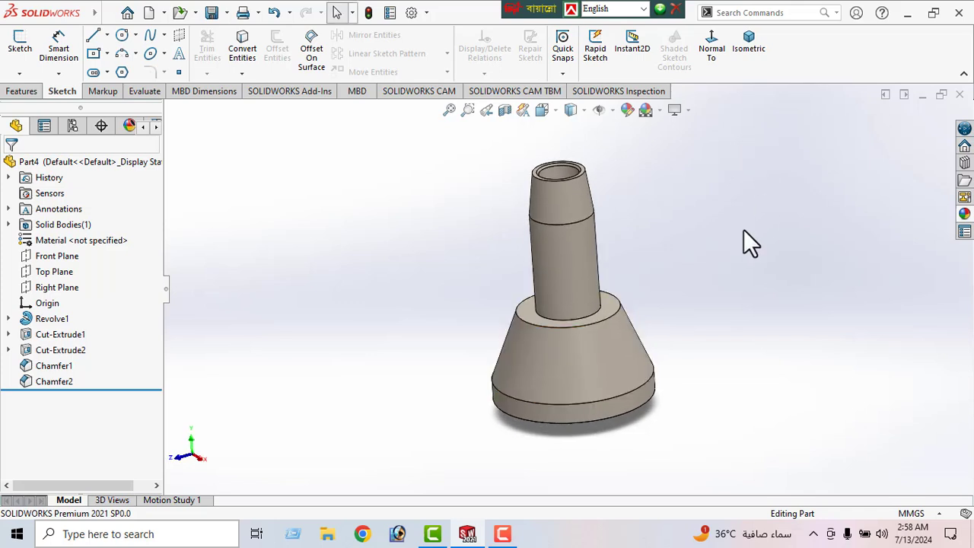
middle_drag(750, 241, 715, 476)
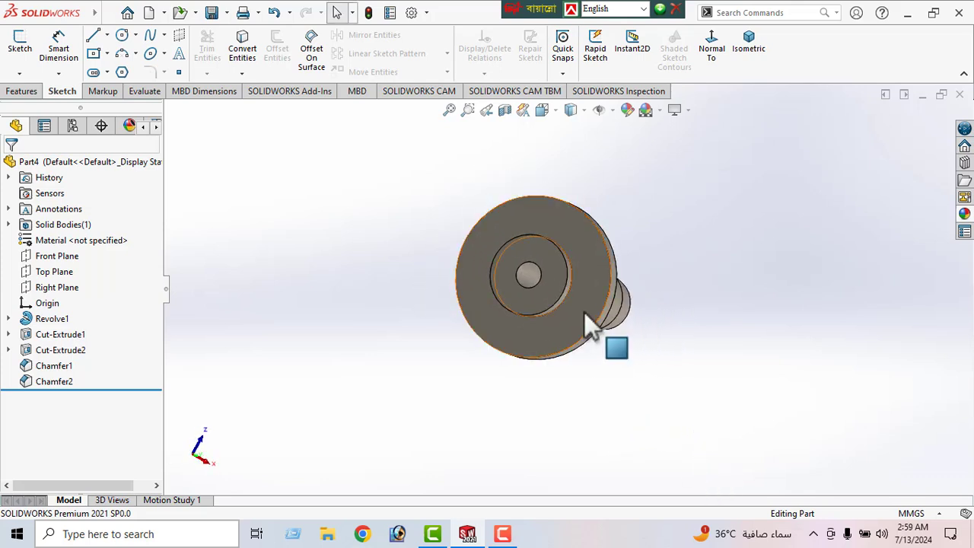
middle_drag(587, 322, 460, 171)
middle_drag(575, 441, 537, 429)
middle_drag(746, 336, 618, 403)
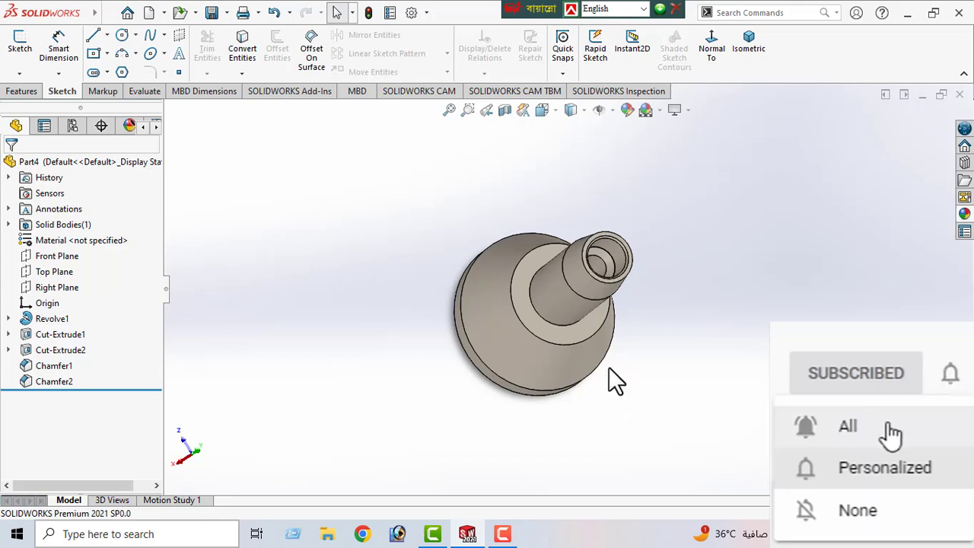